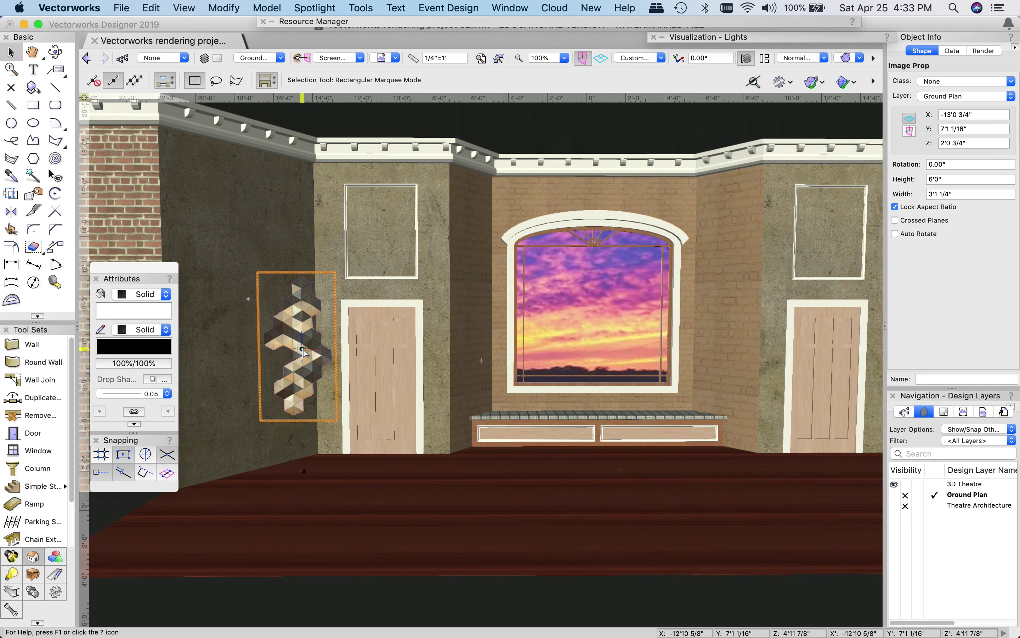
# Show the drawing in Top/Plan view around the image prop beside the angled wall
pyautogui.scroll(2, 304, 354)
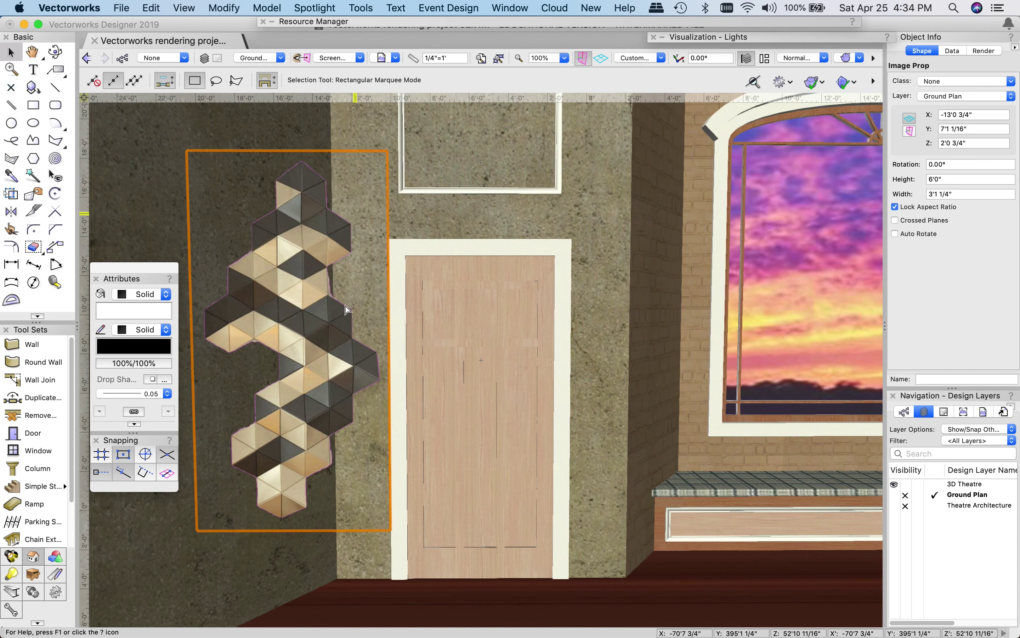
pyautogui.scroll(-3, 347, 487)
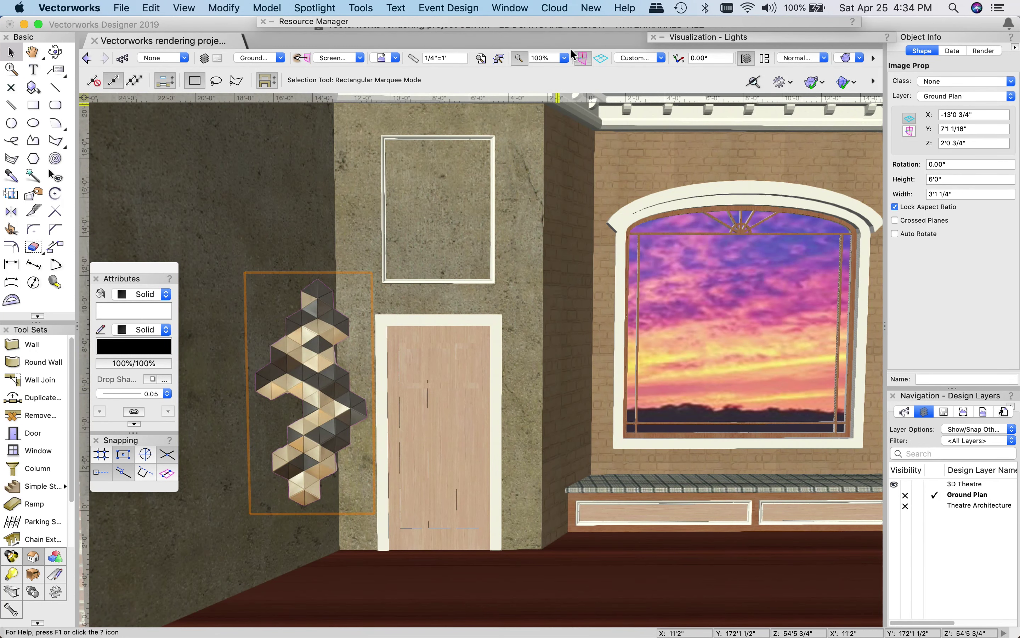
pyautogui.click(647, 57)
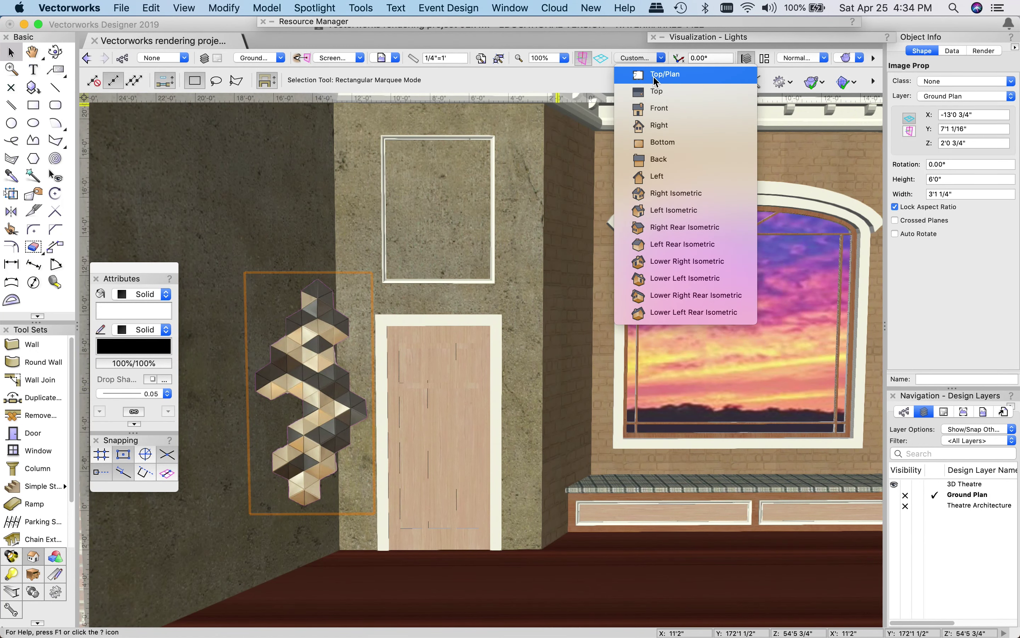
pyautogui.click(655, 79)
pyautogui.moveTo(466, 359); pyautogui.dragTo(448, 416)
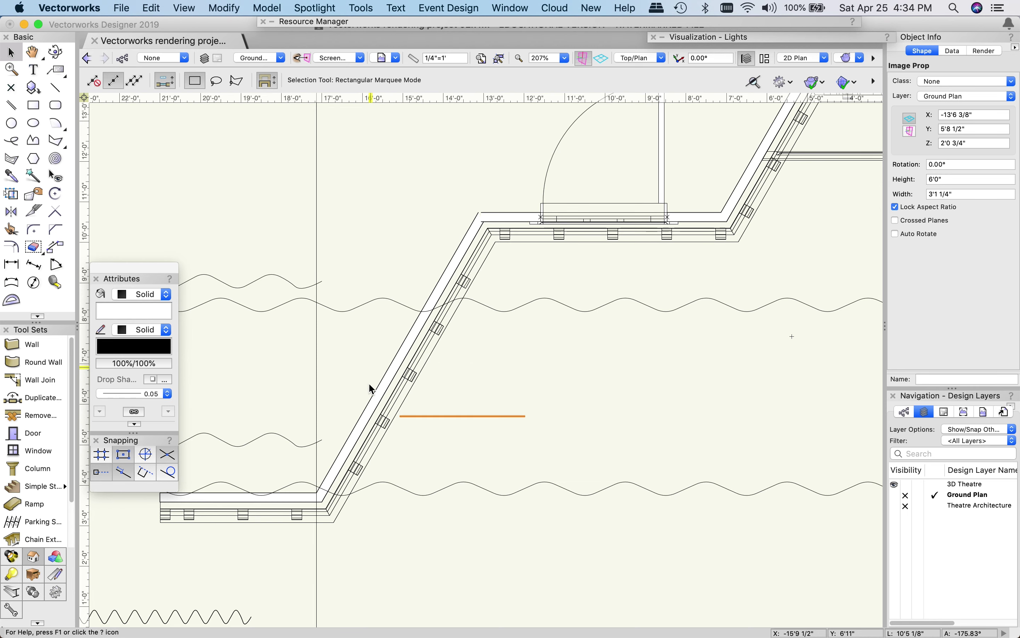
# Move the image prop by points so its end nearest the angled wall lands on the wall's inner face
pyautogui.click(370, 381)
pyautogui.scroll(3, 370, 381)
pyautogui.click(376, 369)
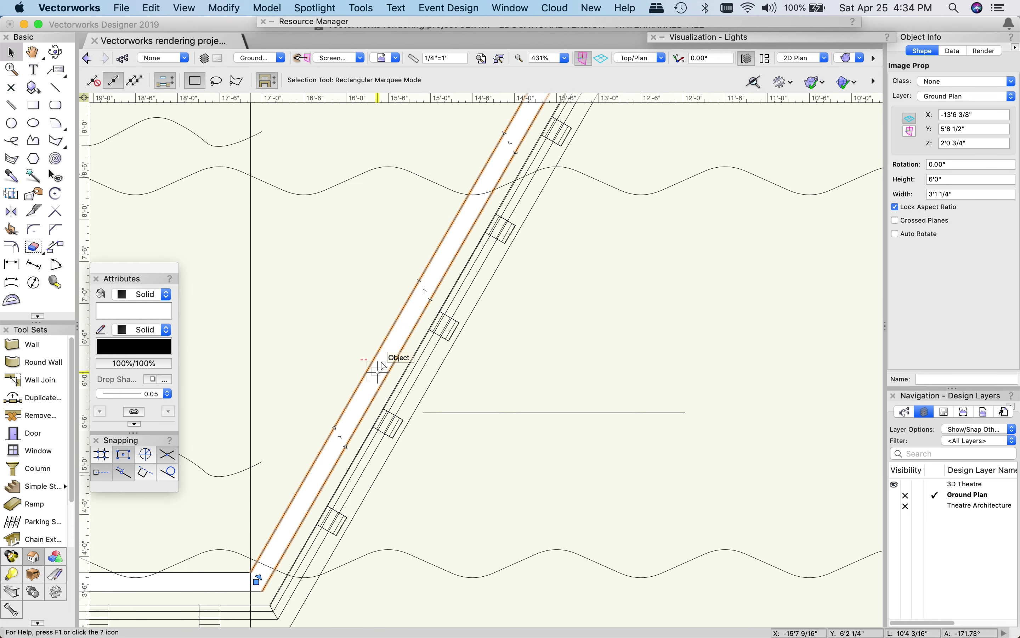
pyautogui.click(414, 380)
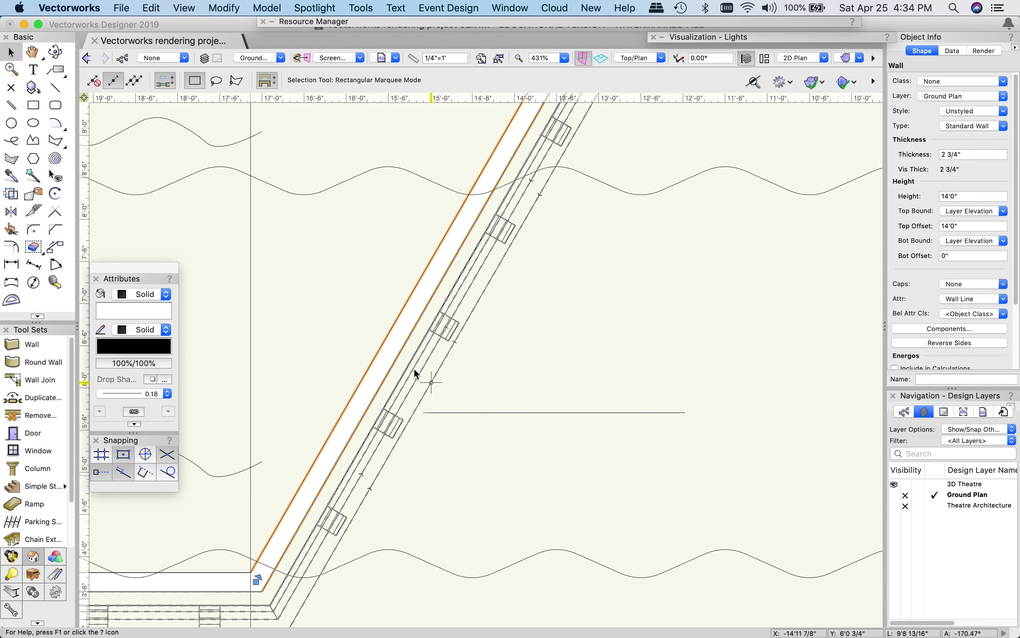
pyautogui.click(460, 412)
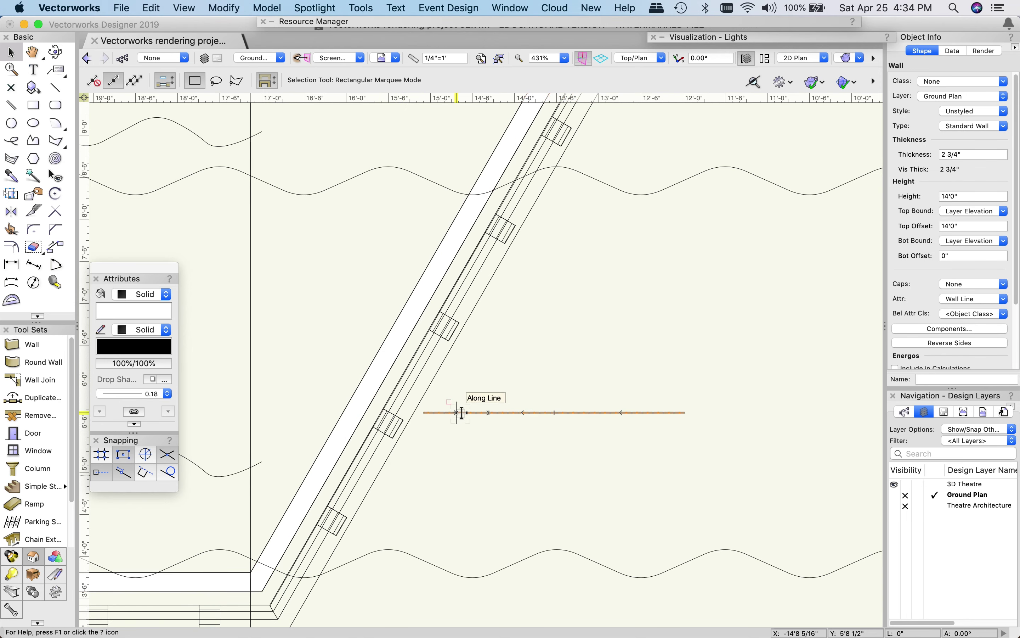
pyautogui.hotkey('shift', 'm')
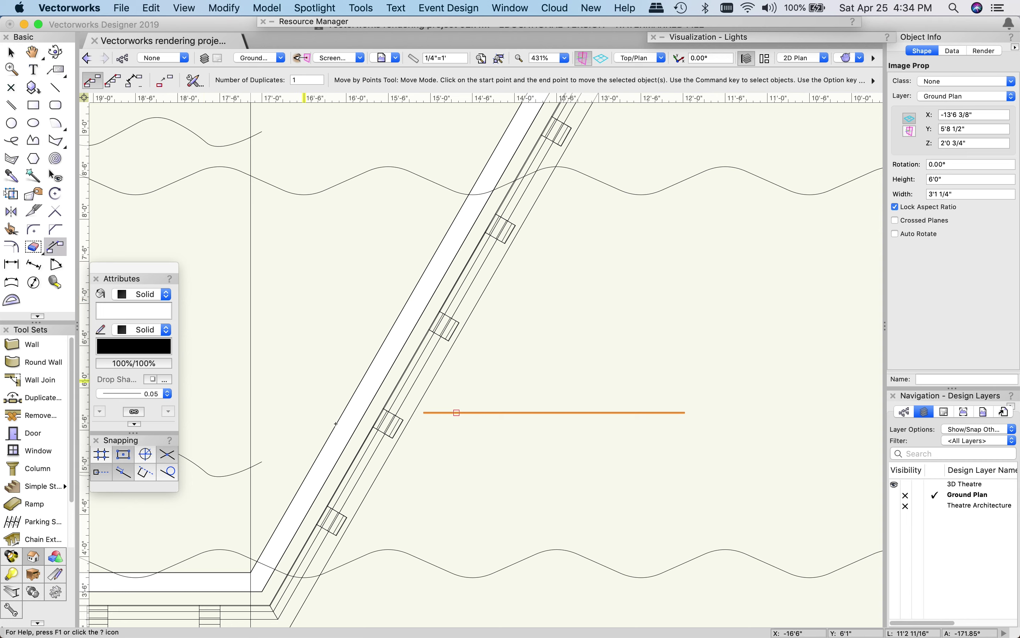
pyautogui.click(423, 412)
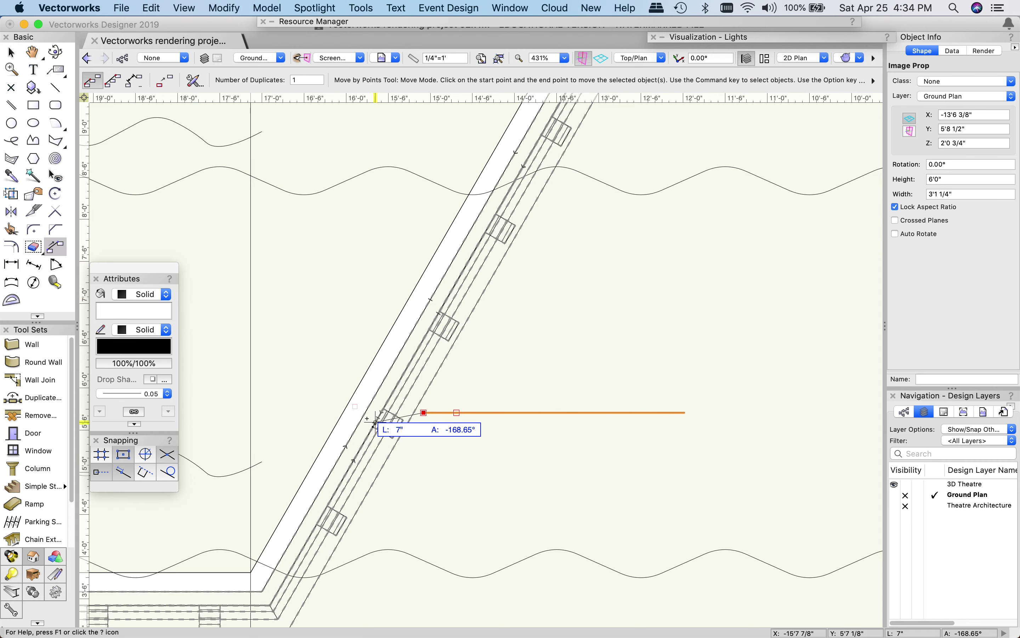
pyautogui.scroll(3, 373, 421)
pyautogui.click(336, 460)
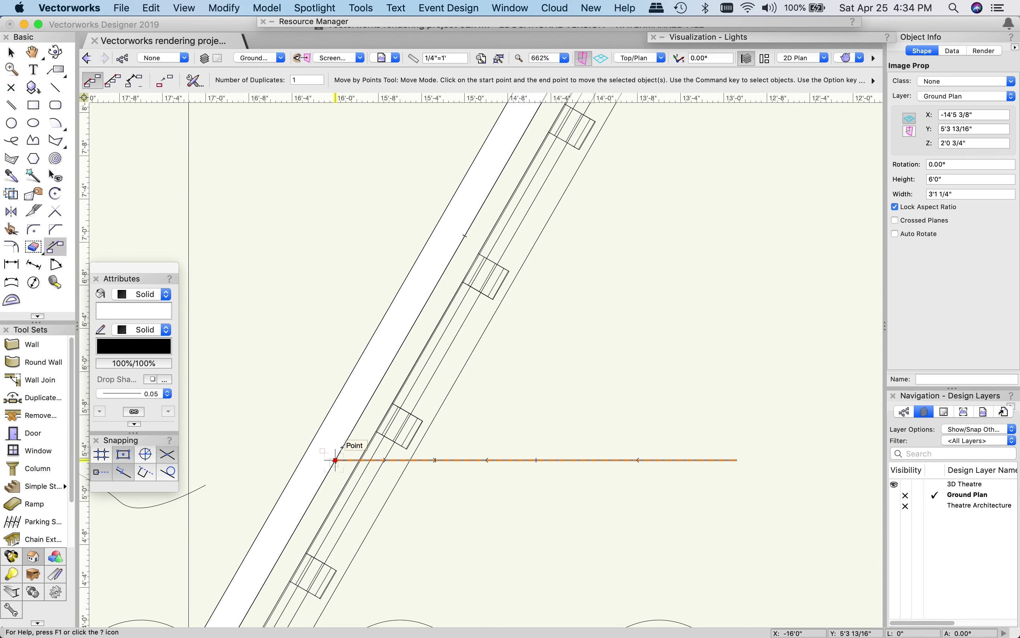
# Rotate the image prop to 60° about its end on the wall so it follows the wall face, and nudge it slightly off the surface
pyautogui.click(55, 193)
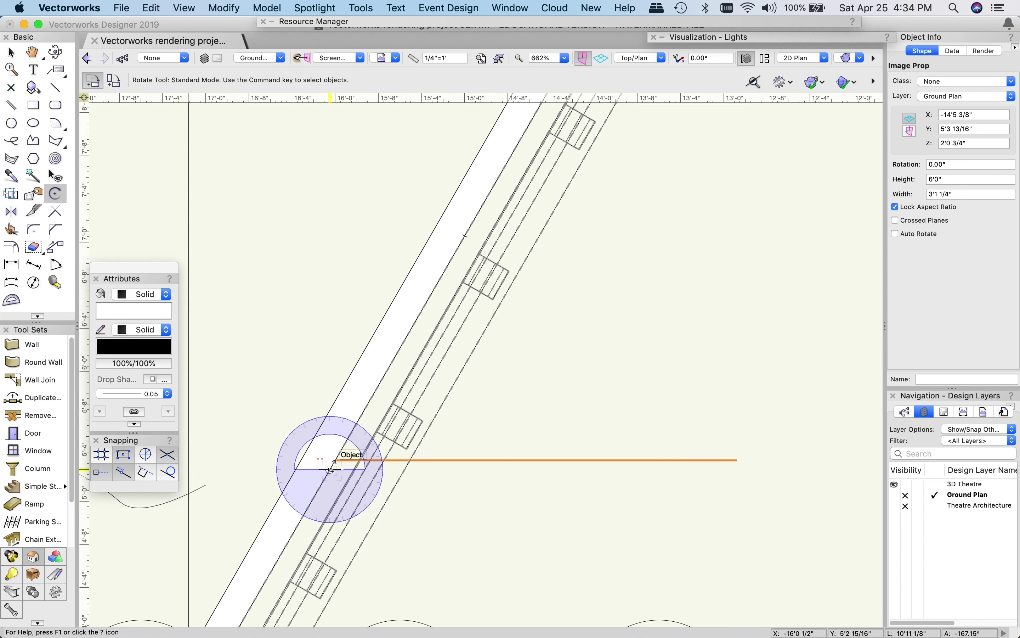
pyautogui.scroll(6, 333, 456)
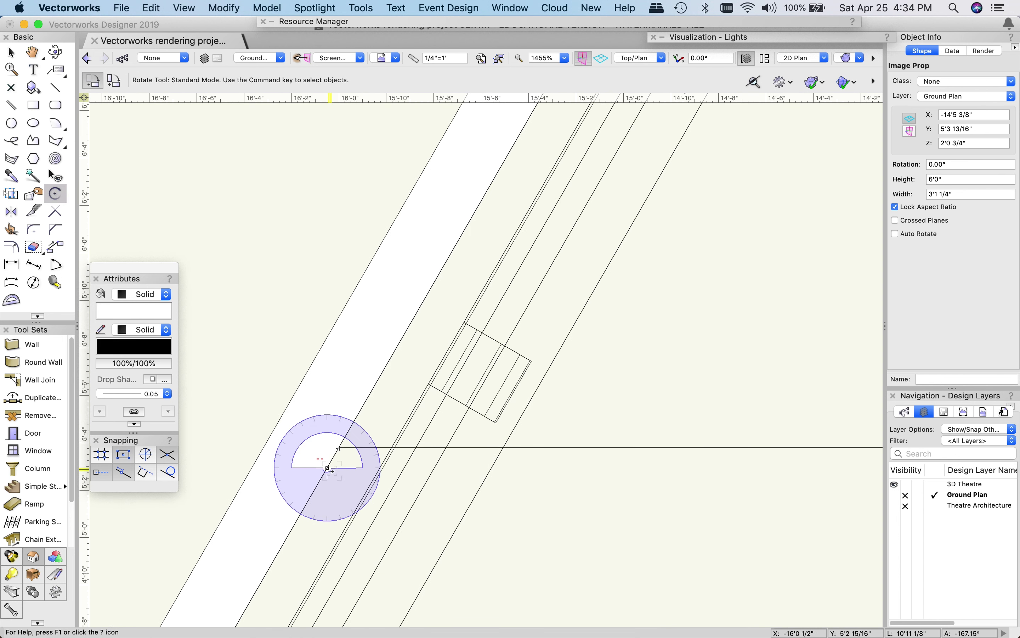
pyautogui.click(340, 445)
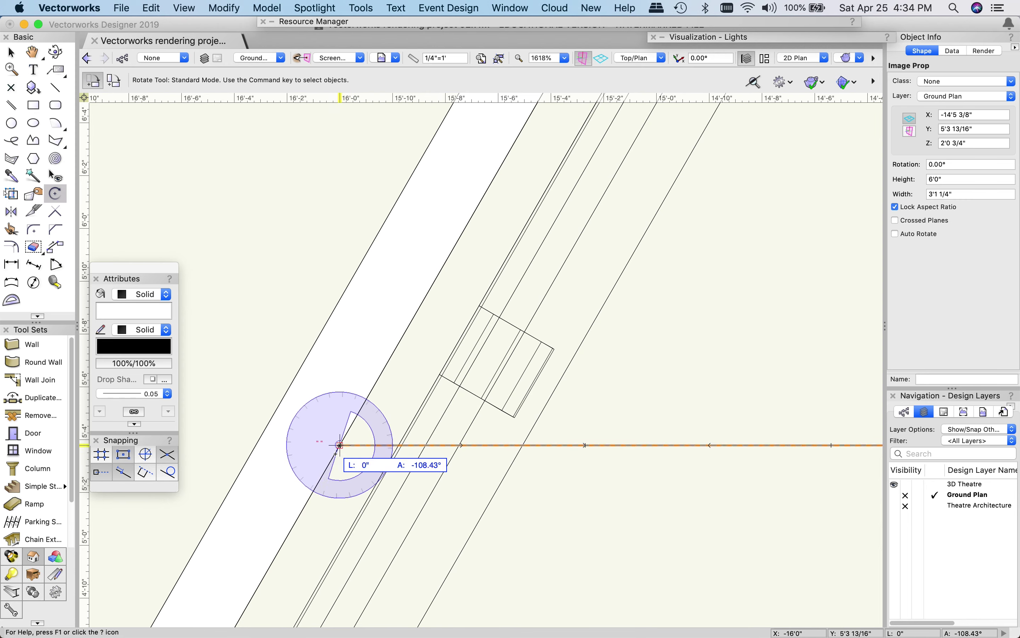
pyautogui.click(708, 445)
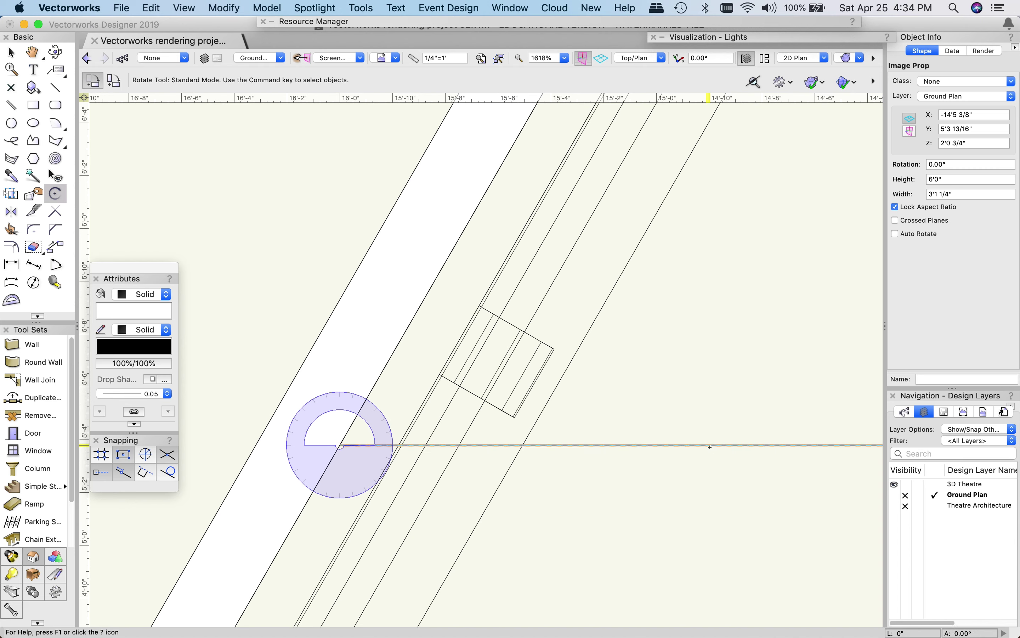
pyautogui.click(485, 196)
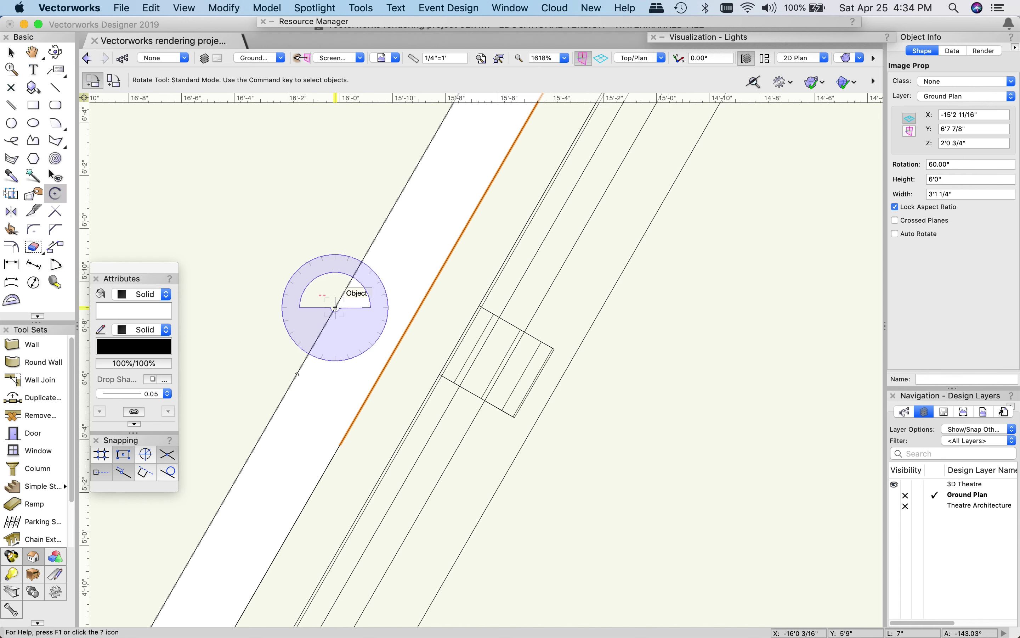
pyautogui.hotkey('shift', 'Right')
pyautogui.hotkey('shift', 'Right')
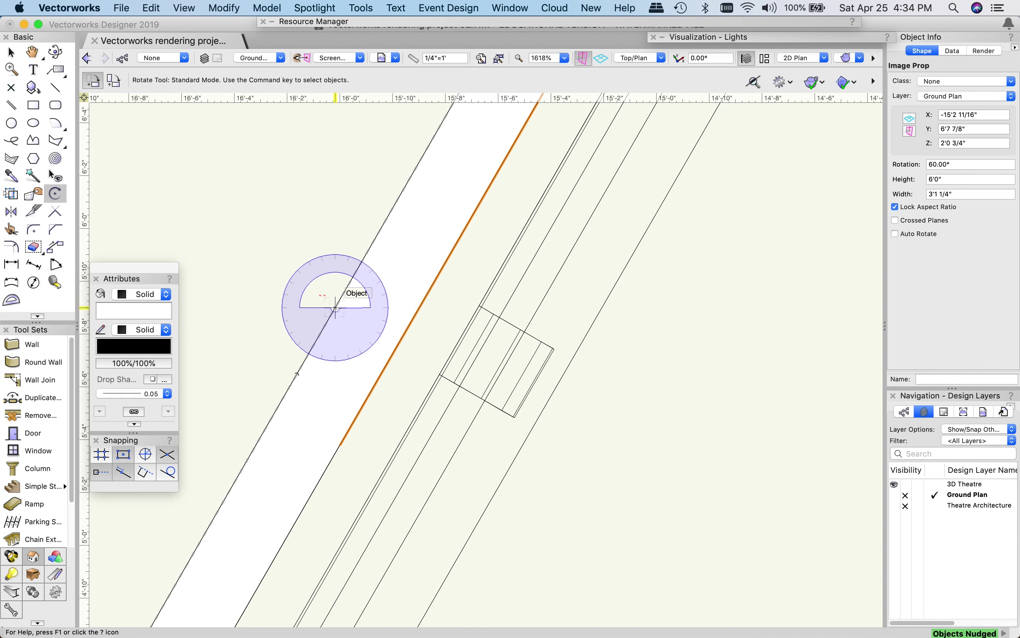
# Move the image prop from its insertion point farther up along the angled wall to about X -14'10", Y 7'4", nudging it clear of the face
pyautogui.press('x')
pyautogui.scroll(-10, 603, 456)
pyautogui.scroll(3, 531, 392)
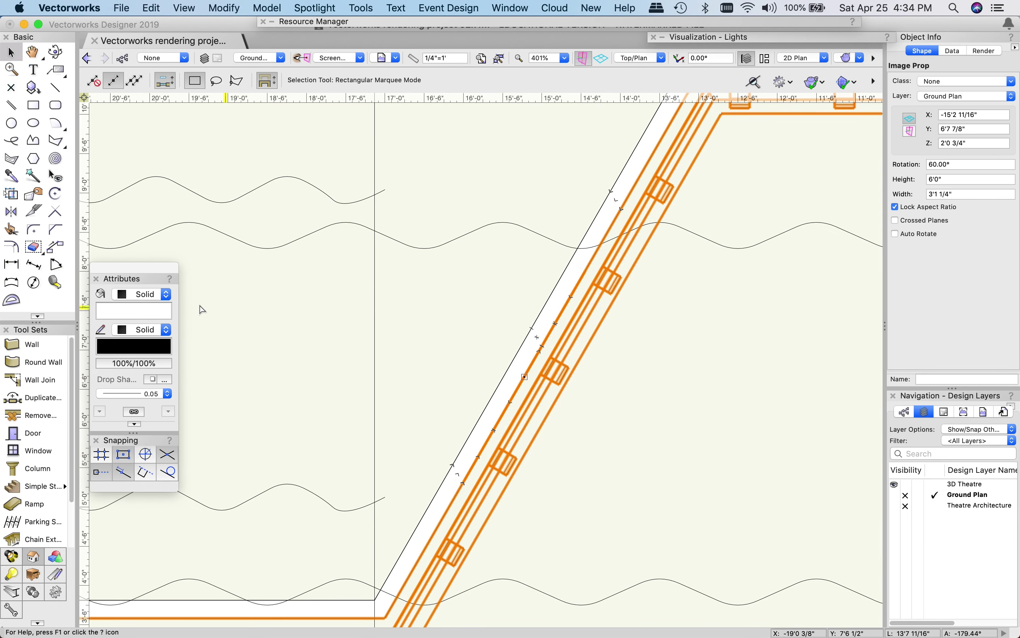
pyautogui.click(60, 248)
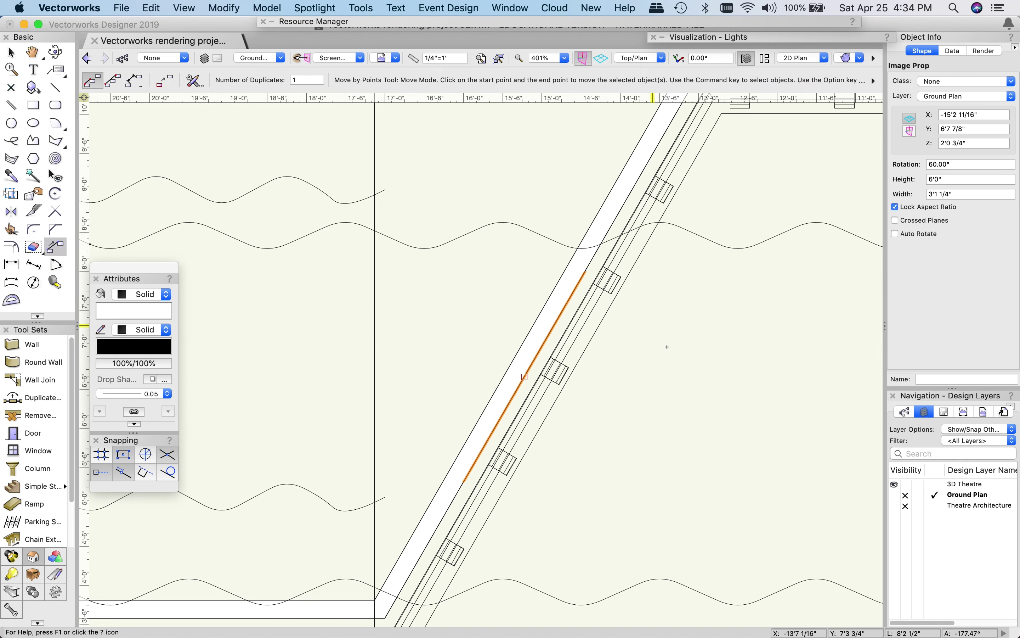
pyautogui.scroll(3, 522, 379)
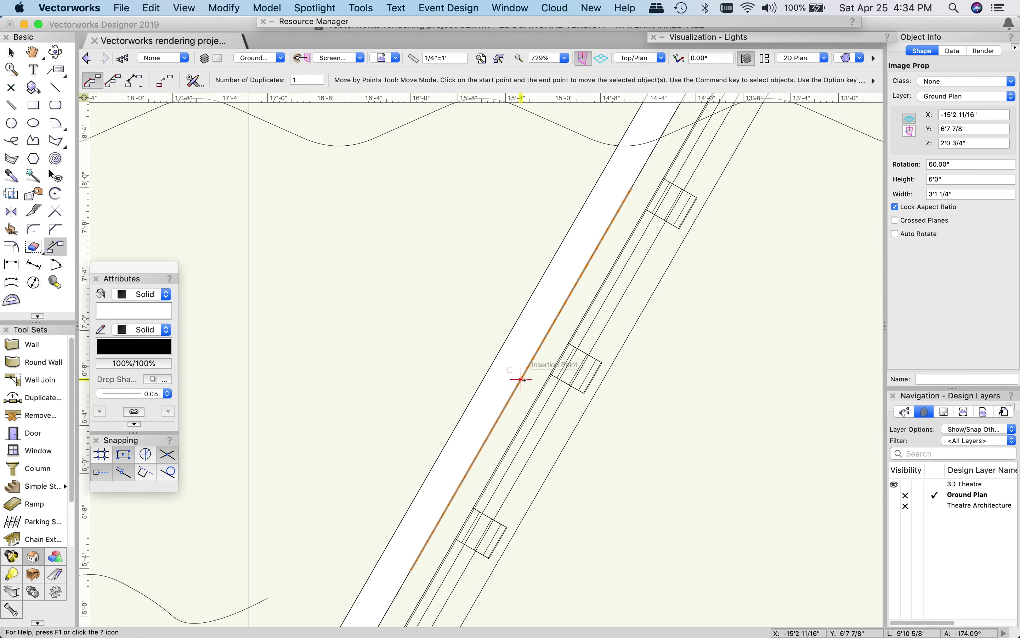
pyautogui.scroll(-1, 521, 379)
pyautogui.scroll(-1, 521, 378)
pyautogui.click(521, 379)
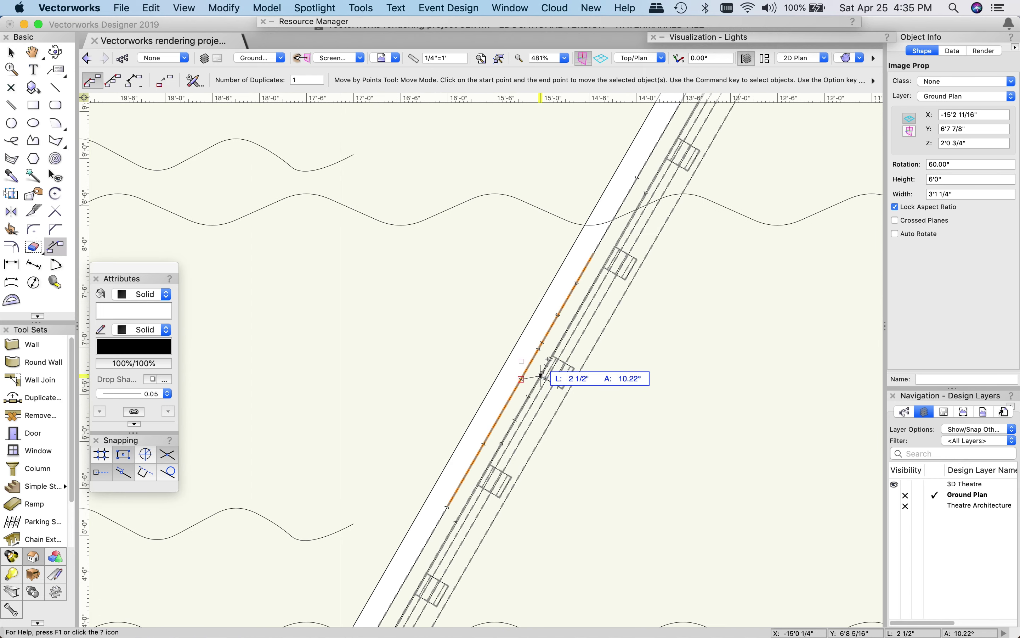
pyautogui.click(557, 315)
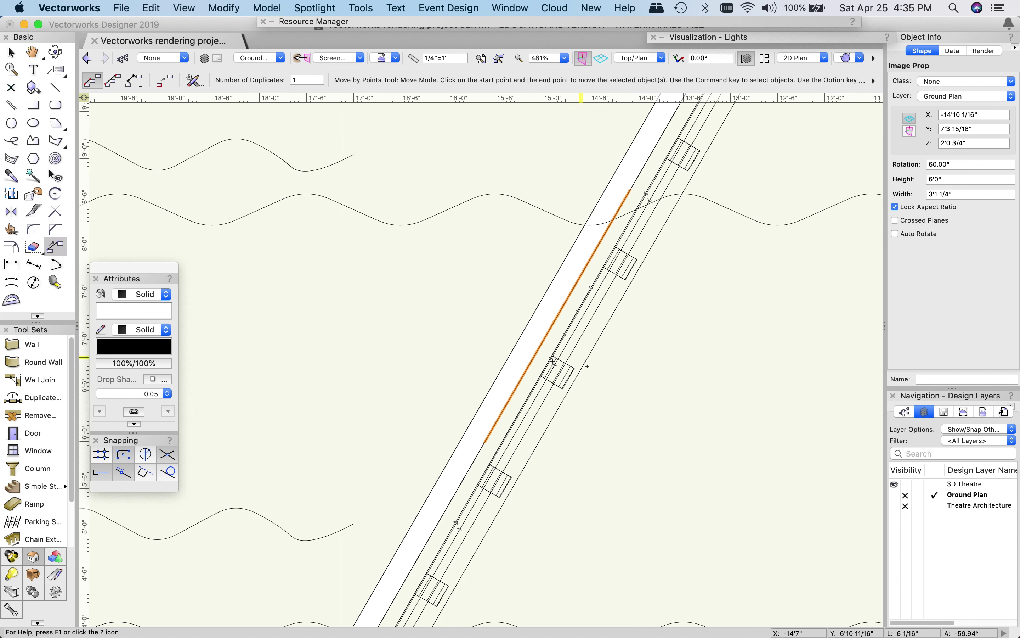
pyautogui.hotkey('shift', 'Right')
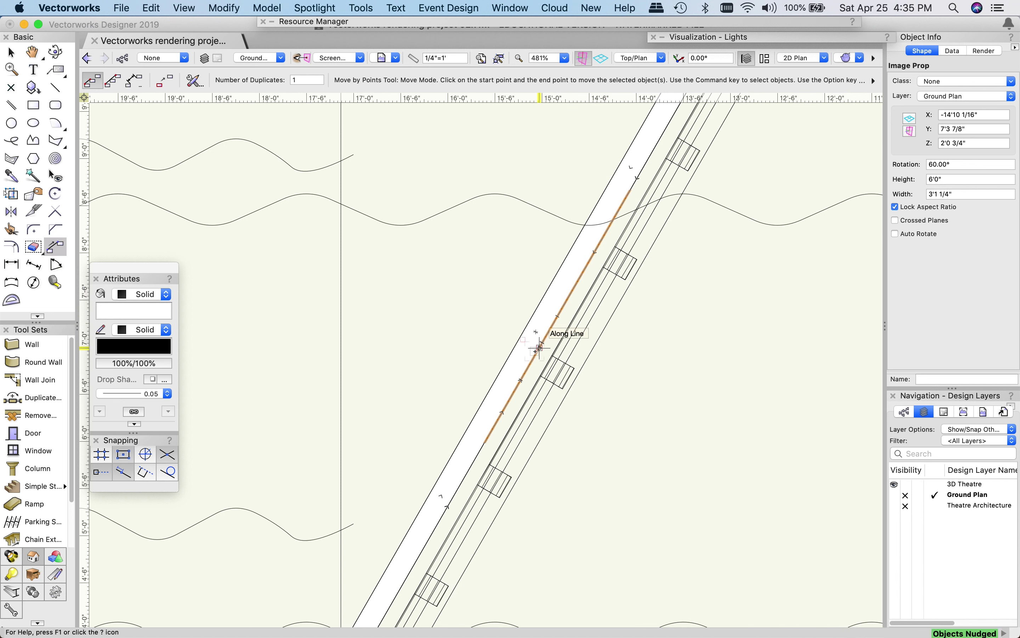
pyautogui.hotkey('shift', 'Down')
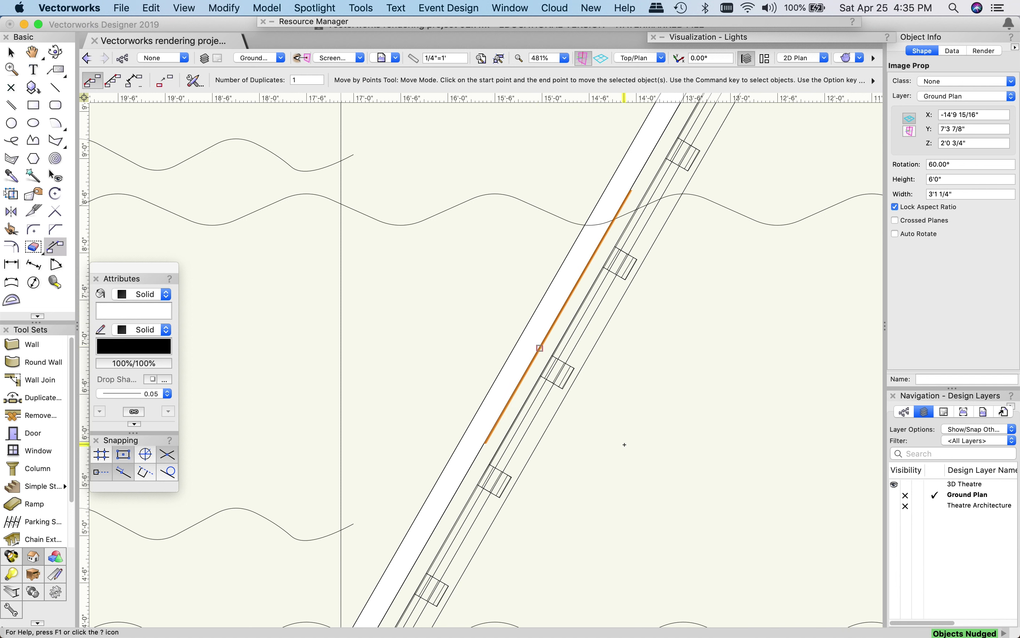
# Display the model in the Front view with OpenGL rendering
pyautogui.click(639, 57)
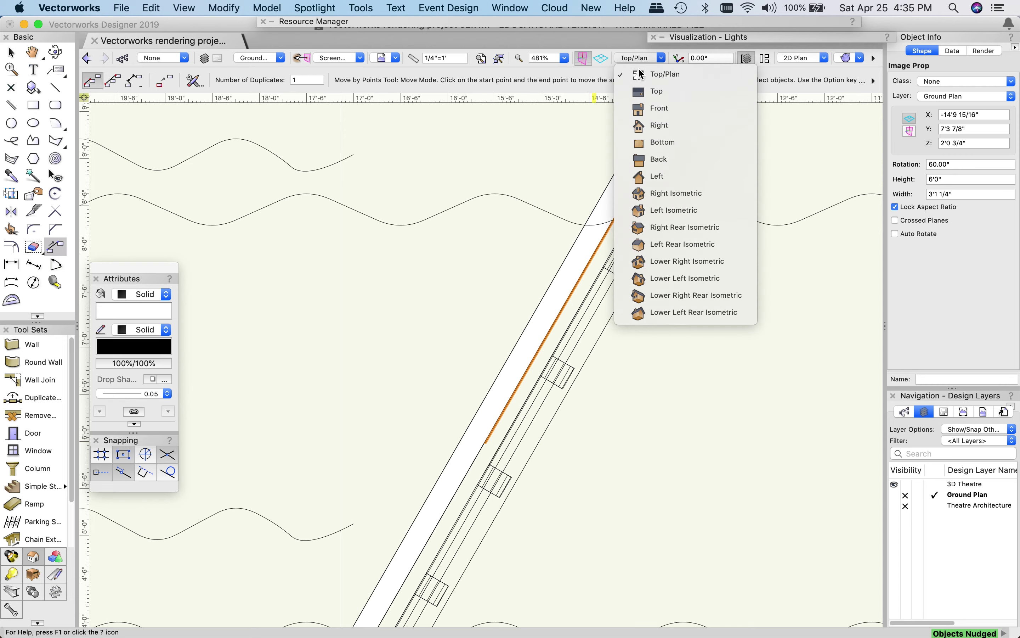
pyautogui.click(654, 107)
pyautogui.scroll(-5, 499, 369)
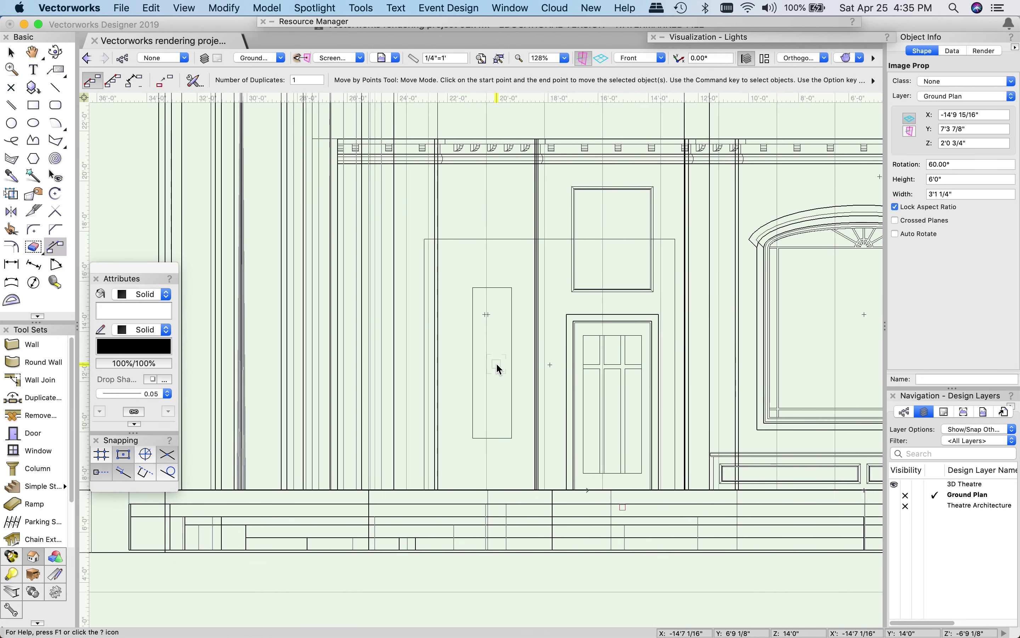
pyautogui.click(847, 58)
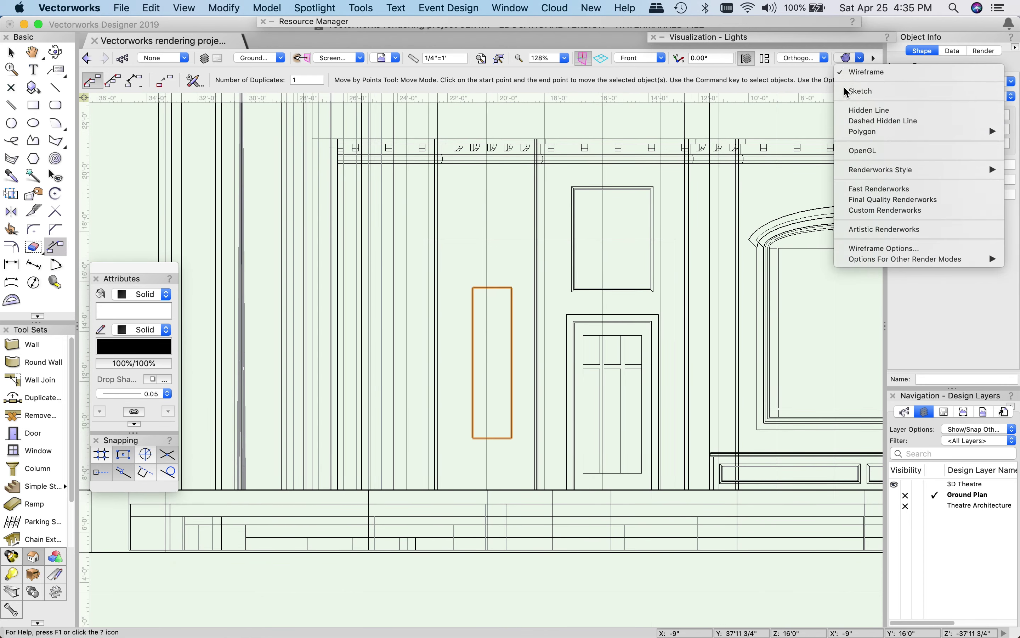
pyautogui.click(863, 150)
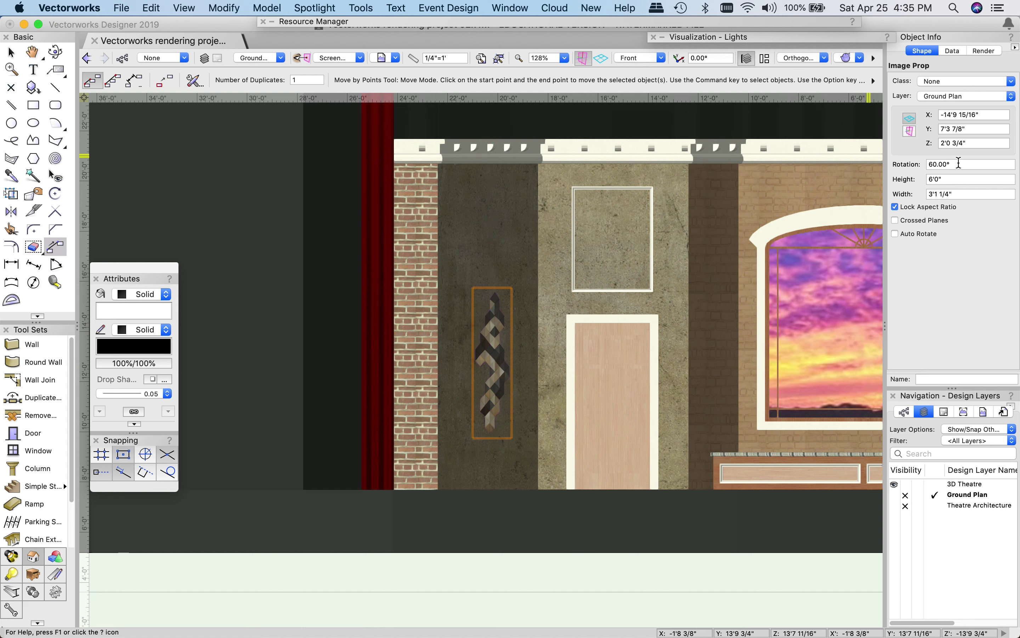
# Set the image prop's Z position to 4'0"
pyautogui.click(937, 142)
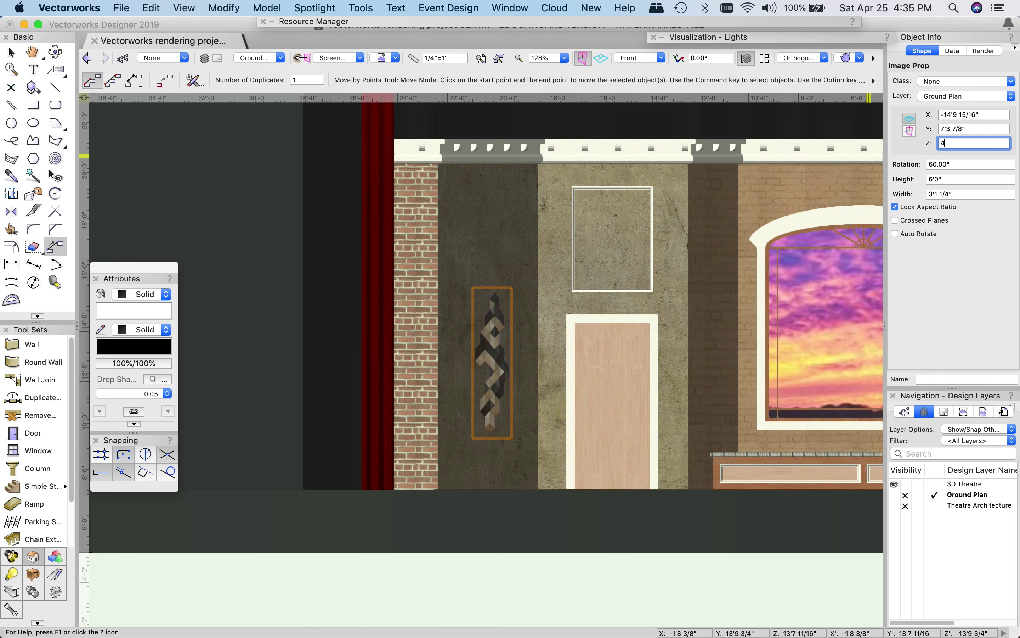
pyautogui.write("4'")
pyautogui.press('Return')
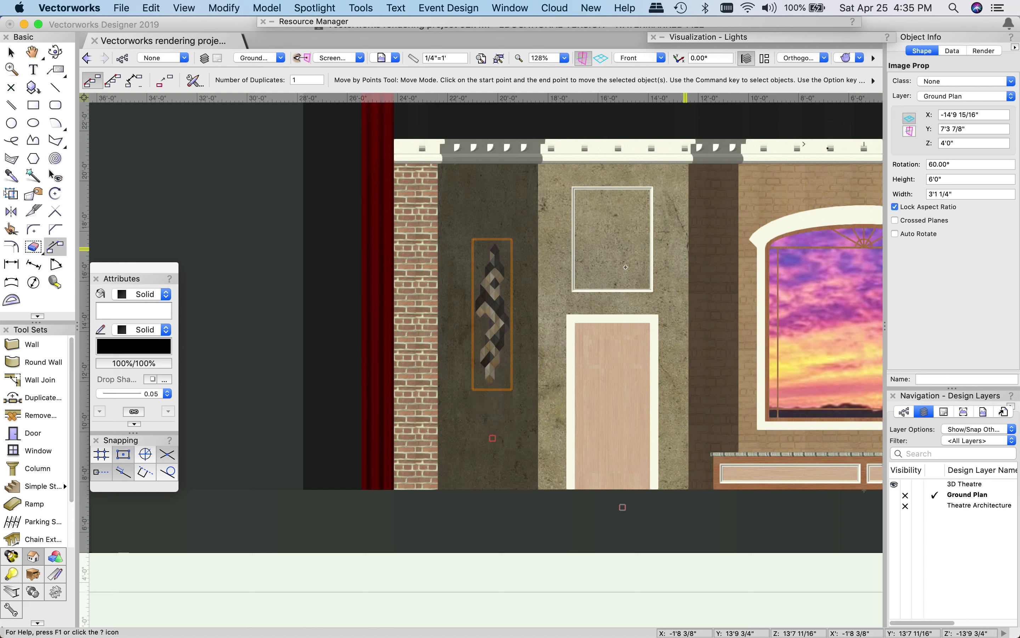
# Examine the raised image prop's placement on the wall against the whole set from angled 3D viewpoints
pyautogui.scroll(-2, 491, 359)
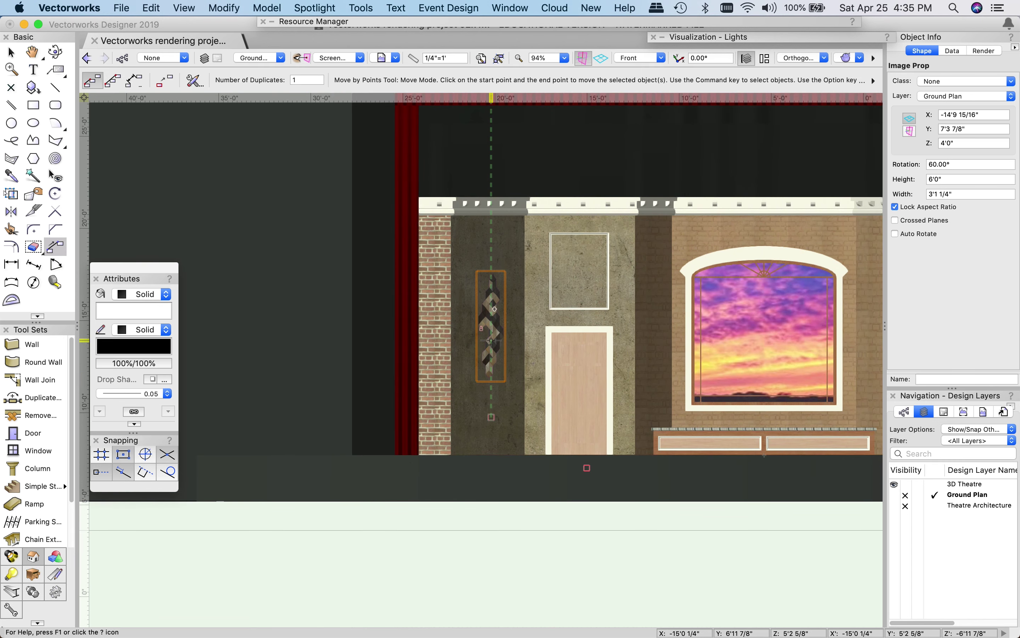
pyautogui.moveTo(706, 360); pyautogui.dragTo(491, 363, button='middle')
pyautogui.hotkey('shift', 'c')
pyautogui.moveTo(436, 258); pyautogui.dragTo(422, 279)
pyautogui.moveTo(417, 334); pyautogui.dragTo(443, 336)
pyautogui.moveTo(656, 303); pyautogui.dragTo(540, 270)
# Start a new image prop by importing the image file wall object 2.png
pyautogui.click(266, 7)
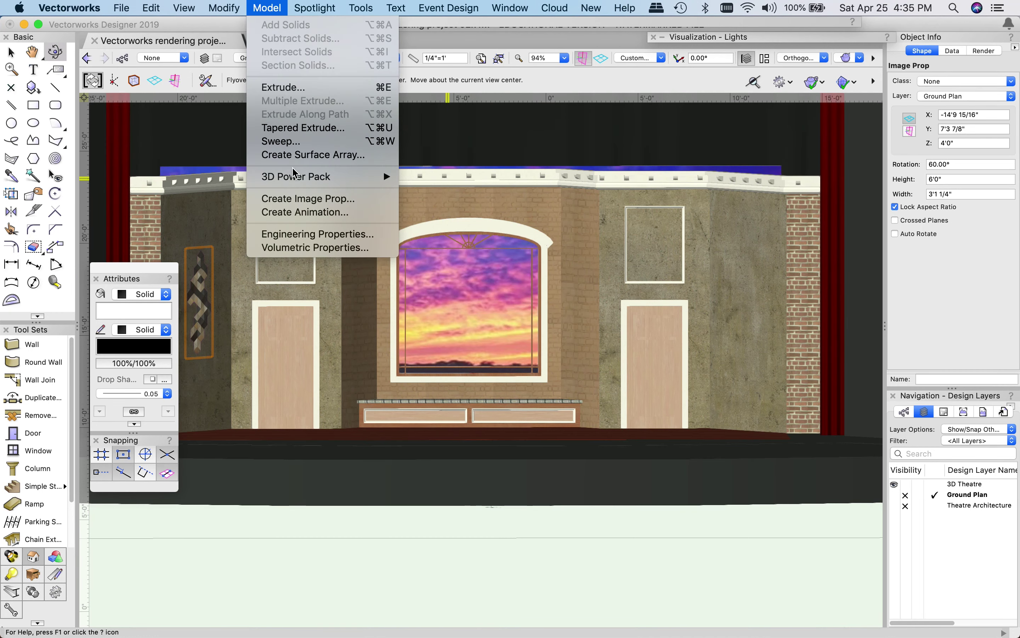
pyautogui.click(294, 198)
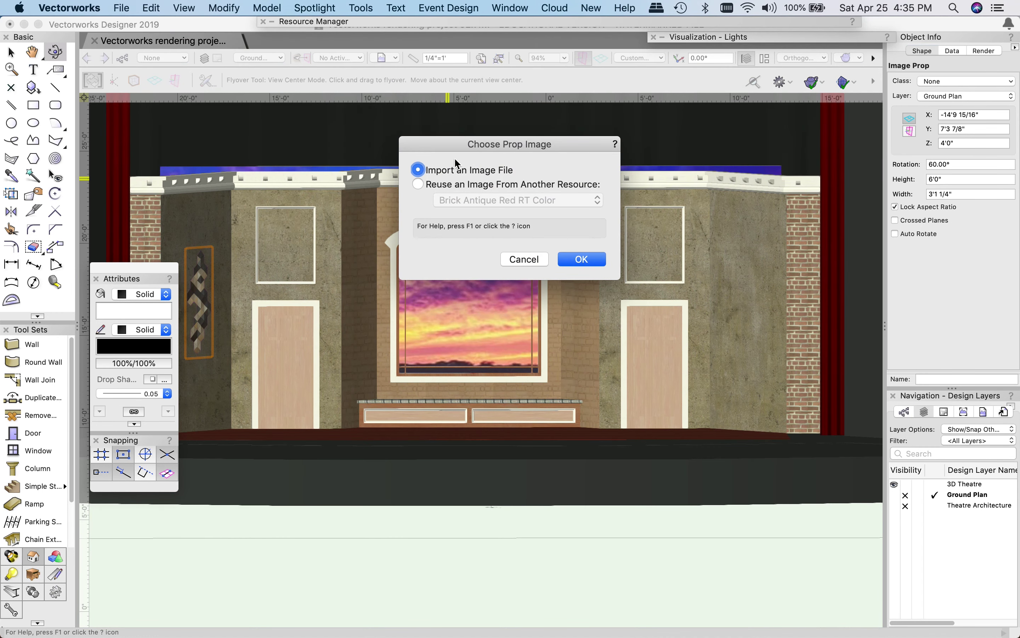
pyautogui.click(581, 261)
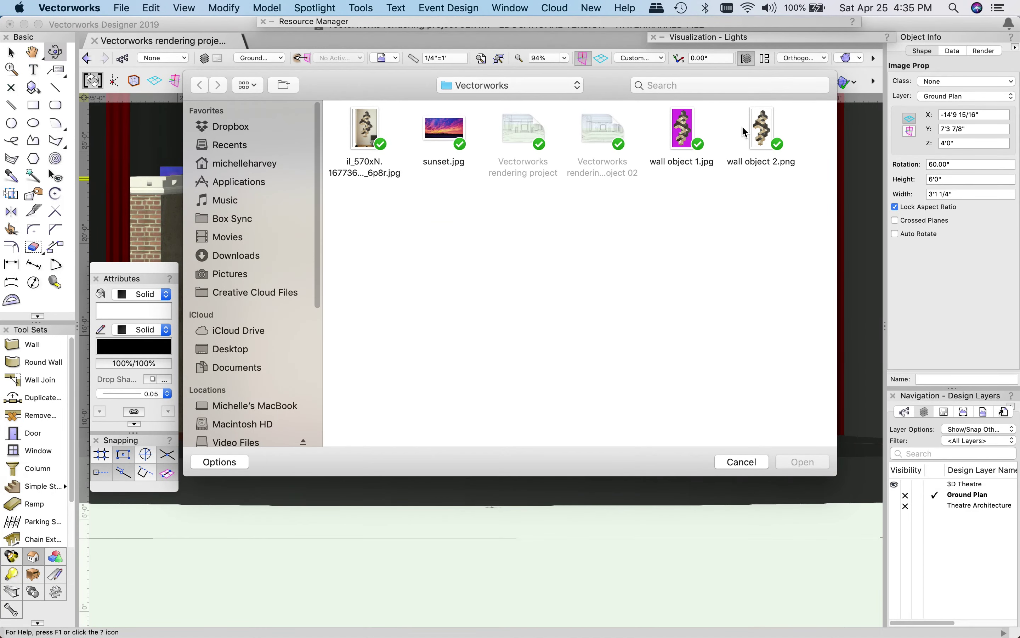
pyautogui.click(765, 130)
pyautogui.doubleClick(766, 130)
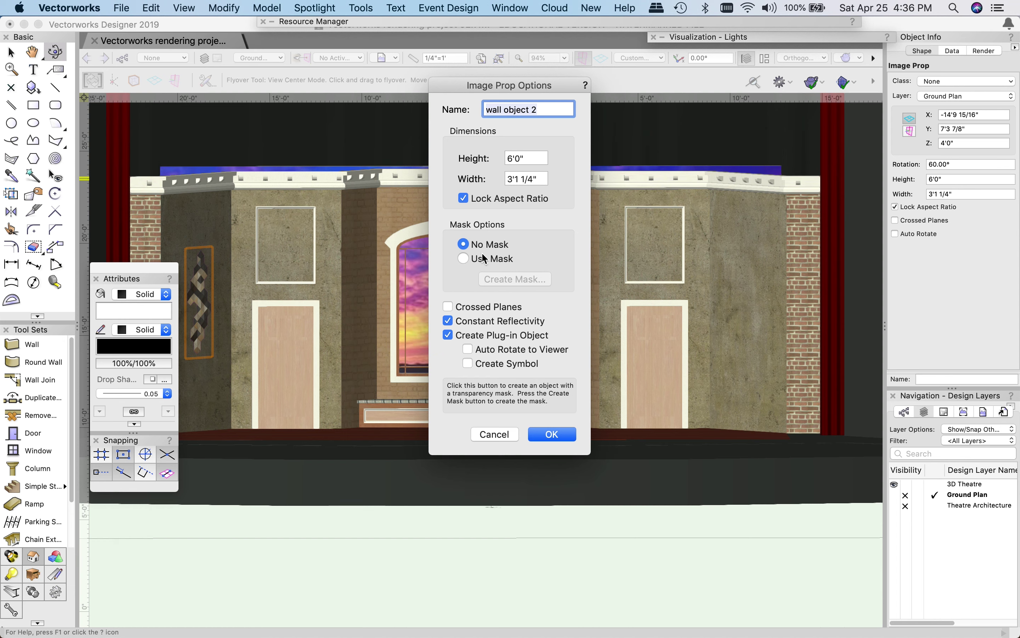
# Mask the wall object 2 prop using the alpha channel of the prop's own color image, and create the prop
pyautogui.click(463, 259)
pyautogui.click(517, 280)
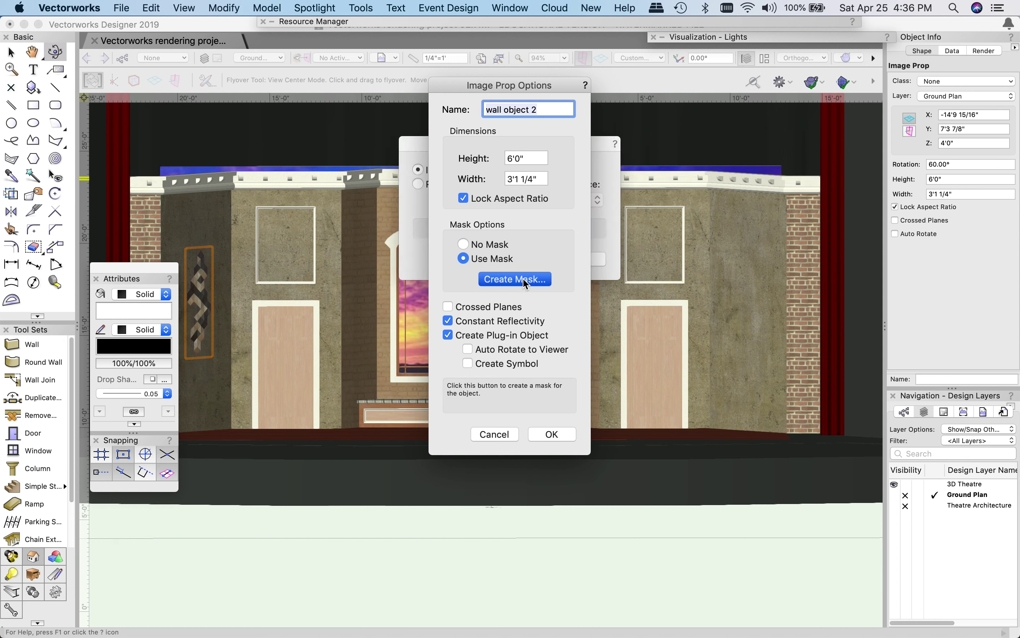
pyautogui.click(430, 186)
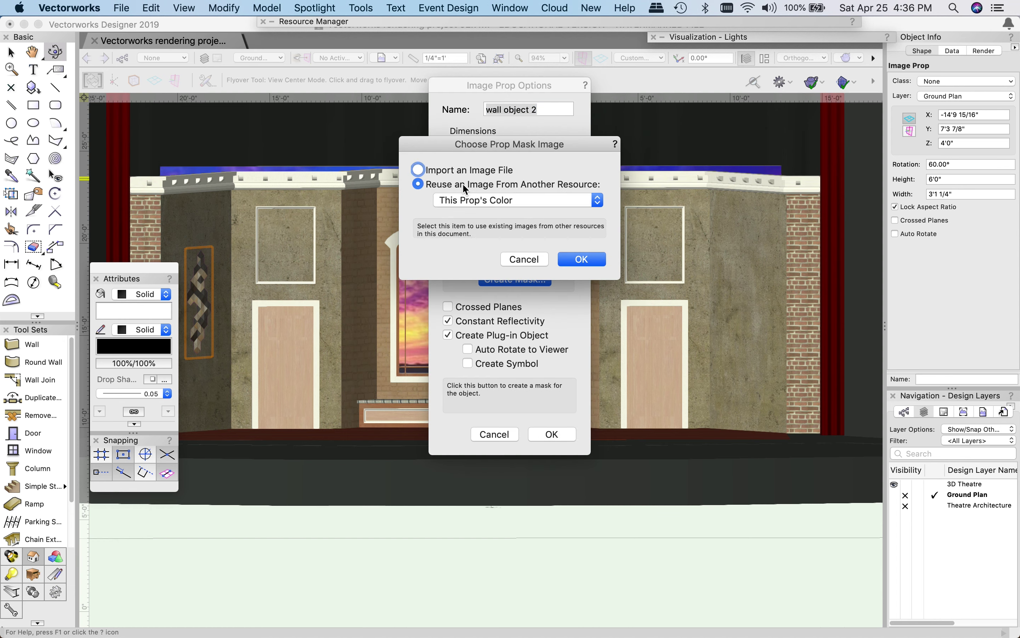
pyautogui.click(581, 259)
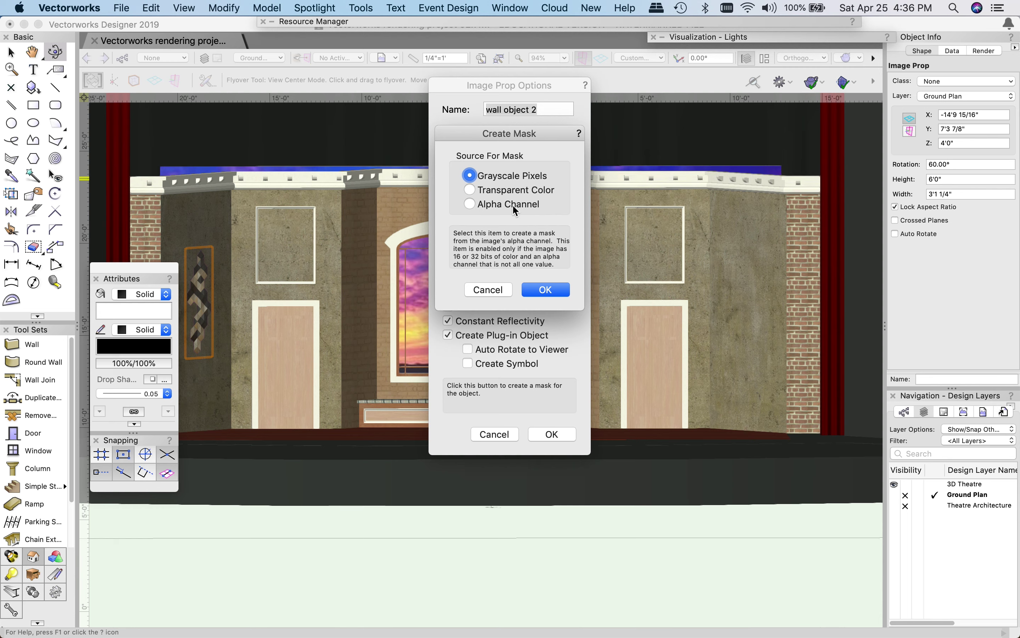
pyautogui.click(470, 204)
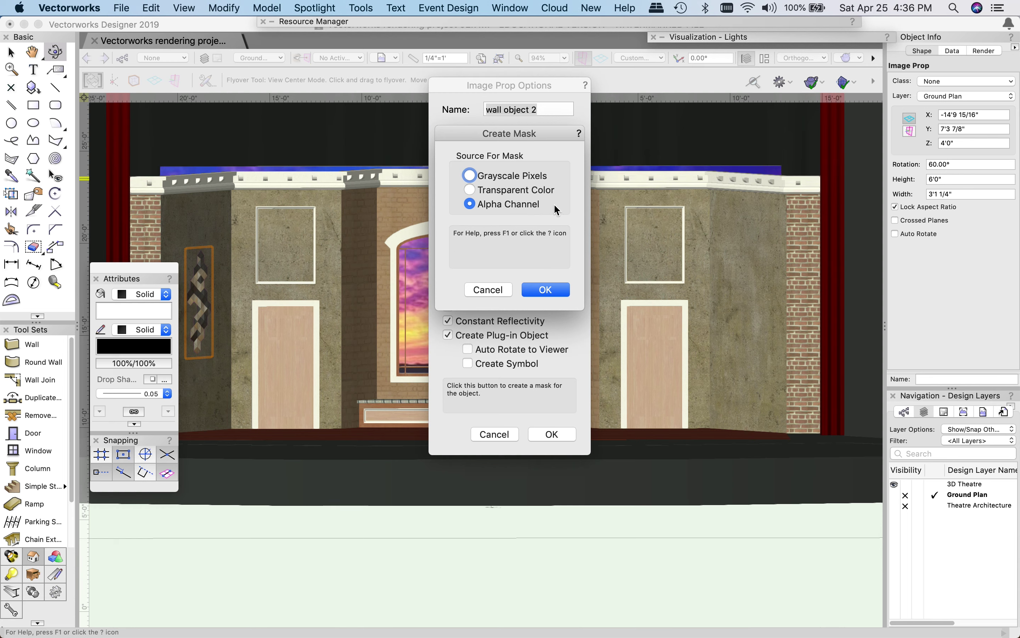
pyautogui.click(545, 289)
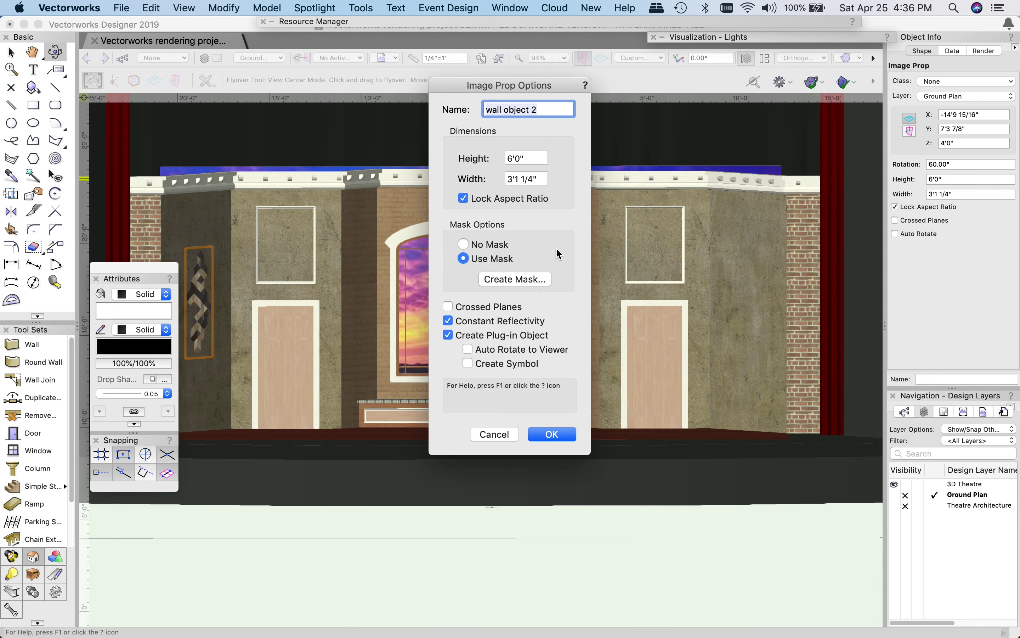
pyautogui.click(548, 434)
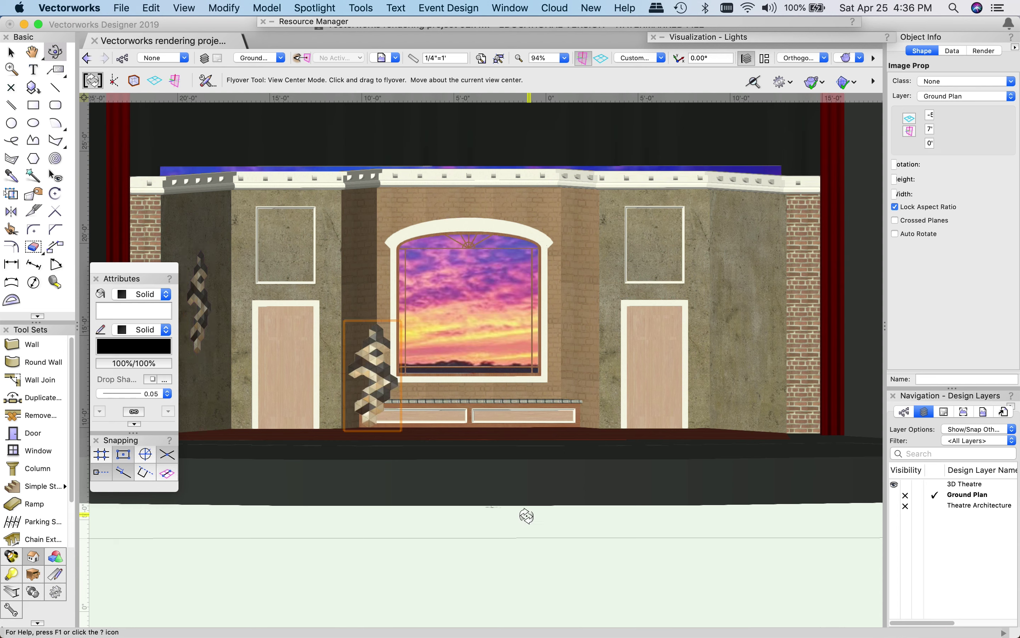
# Move the new image prop in front of the window's lower right area and examine its transparent edges against the sunset
pyautogui.click(11, 52)
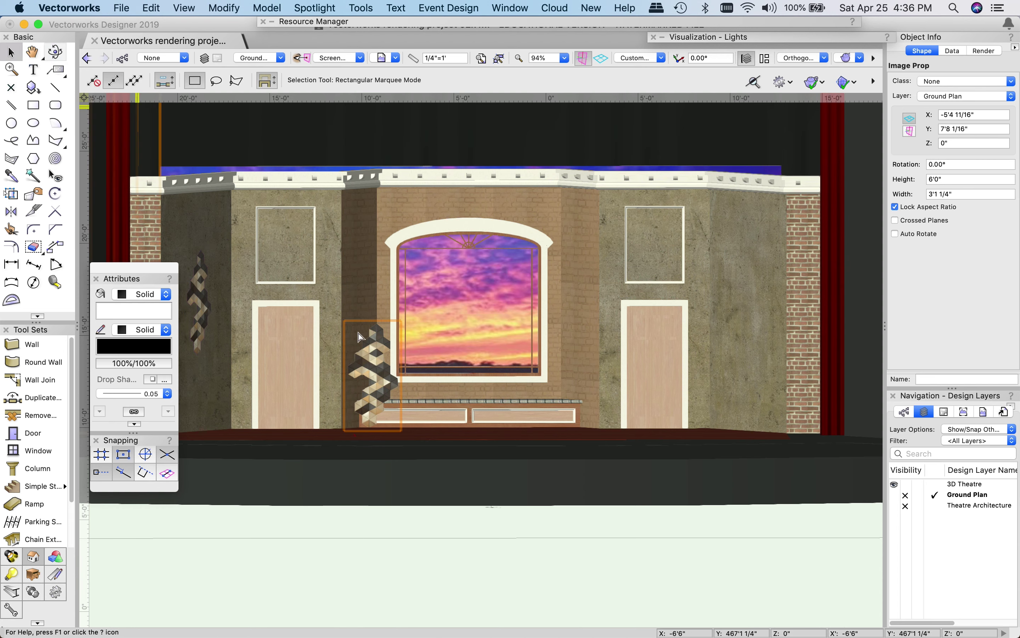
pyautogui.moveTo(377, 372); pyautogui.dragTo(502, 350)
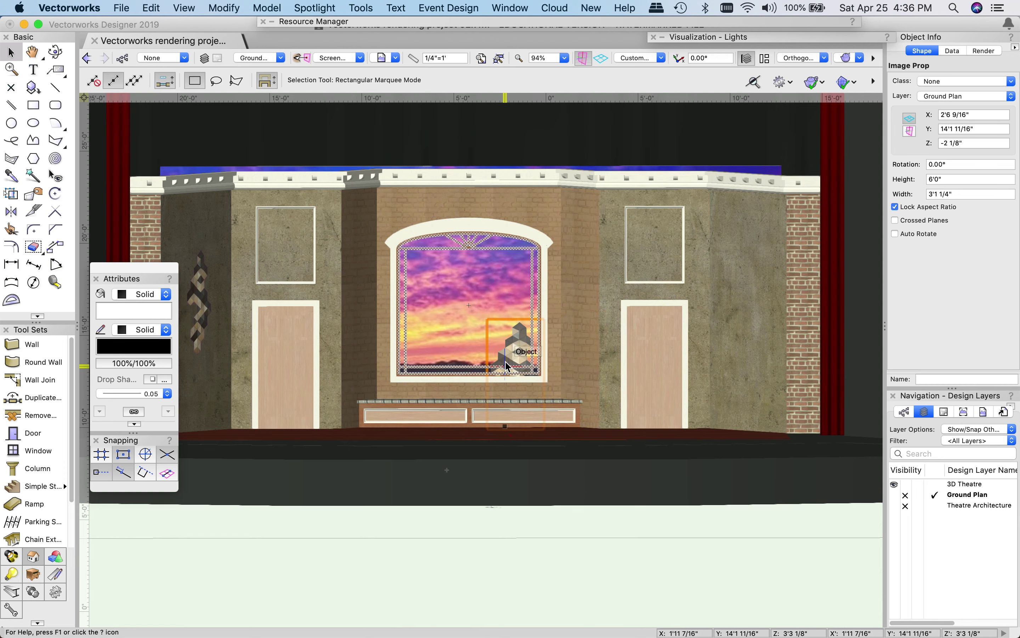
pyautogui.scroll(5, 503, 357)
pyautogui.scroll(5, 557, 311)
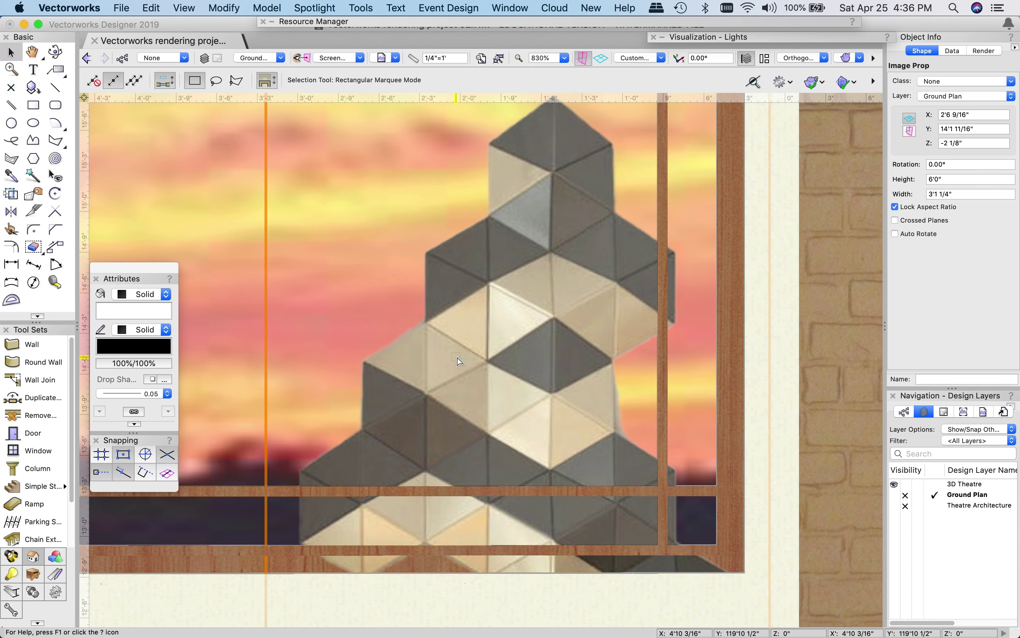
pyautogui.scroll(-5, 459, 360)
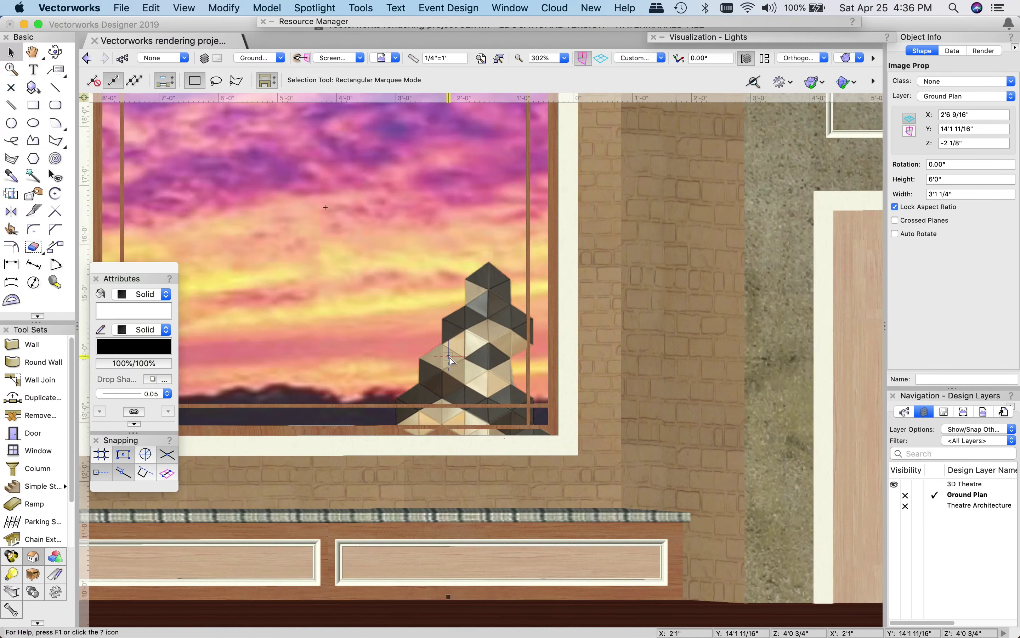
pyautogui.scroll(-1, 472, 371)
pyautogui.scroll(-1, 472, 371)
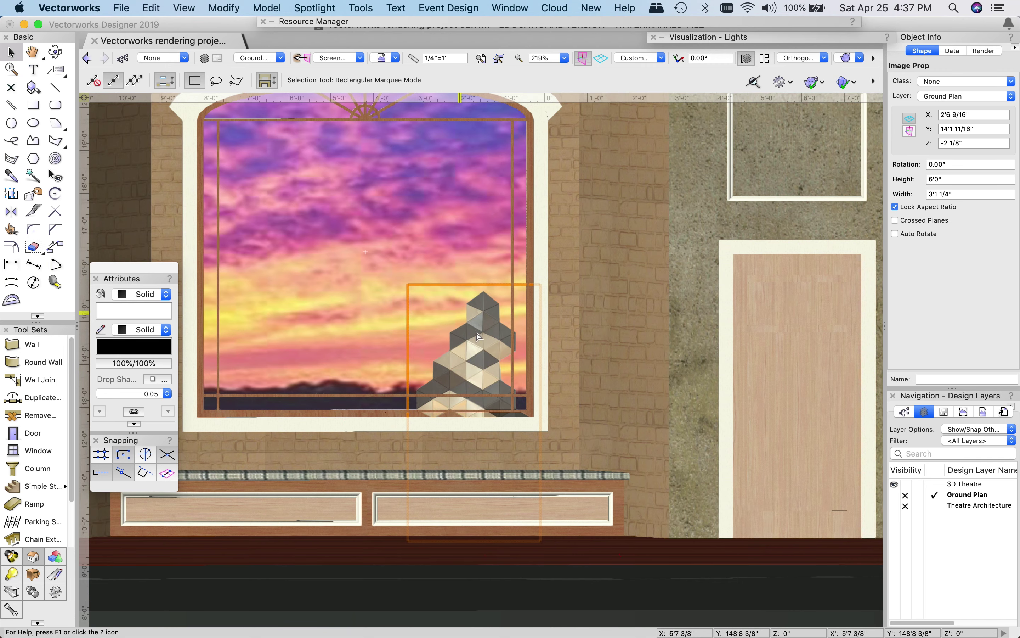
pyautogui.scroll(-2, 474, 358)
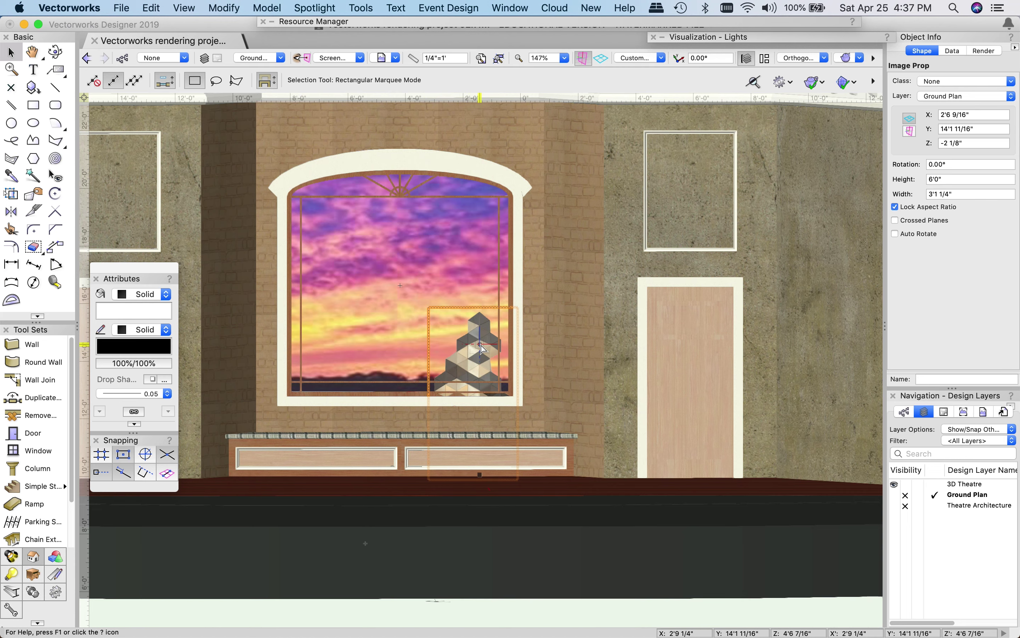
# In Top/Plan view, move the image prop from the window wall to the open floor beside the stage-right-hand angled wall in plan
pyautogui.press('super+5')
pyautogui.scroll(6, 481, 359)
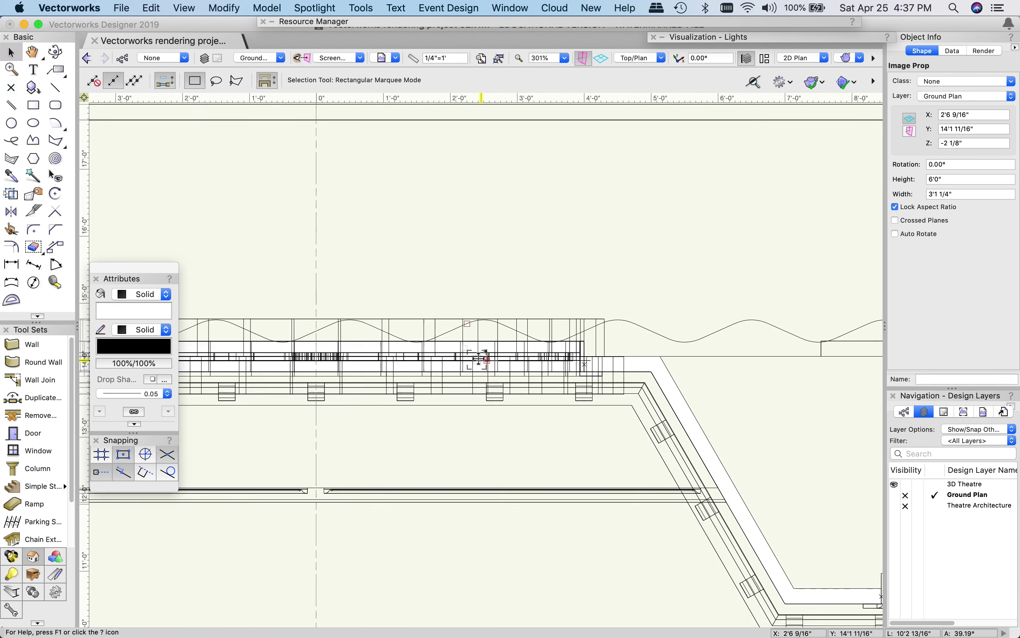
pyautogui.click(55, 246)
pyautogui.click(413, 361)
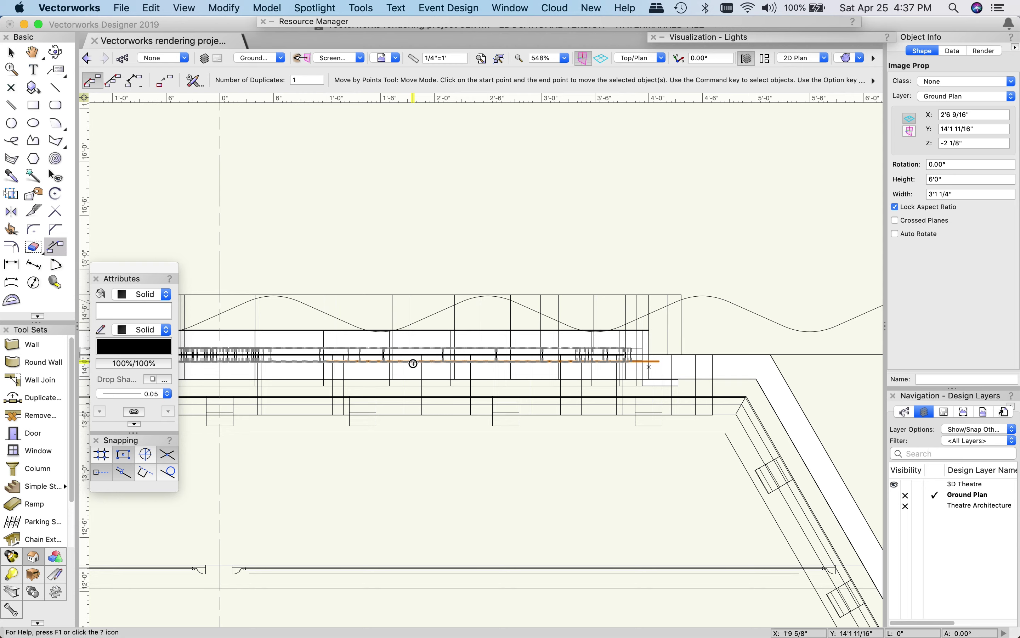
pyautogui.scroll(-5, 456, 523)
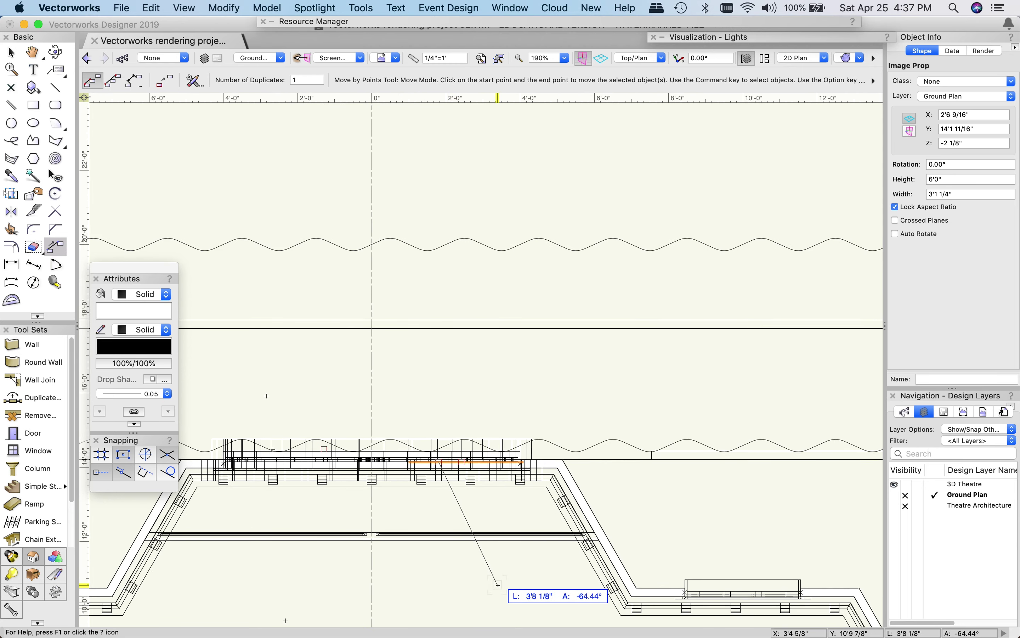
pyautogui.scroll(-10, 439, 273)
pyautogui.click(784, 454)
pyautogui.moveTo(820, 477); pyautogui.dragTo(504, 431)
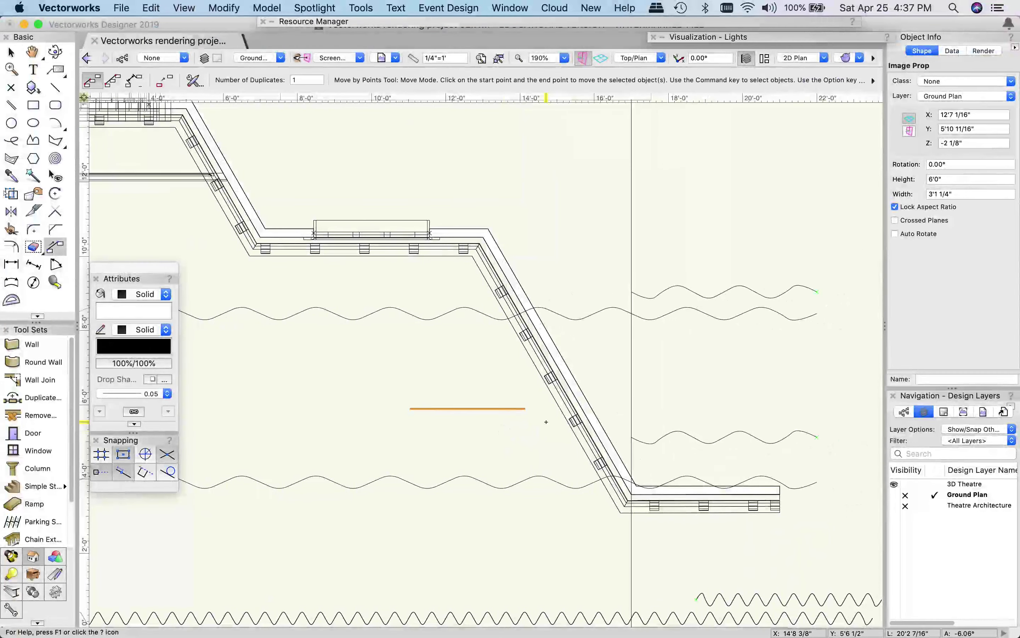
# Move the image prop by its insertion point onto the inner face line of the nearby angled wall
pyautogui.scroll(4, 544, 419)
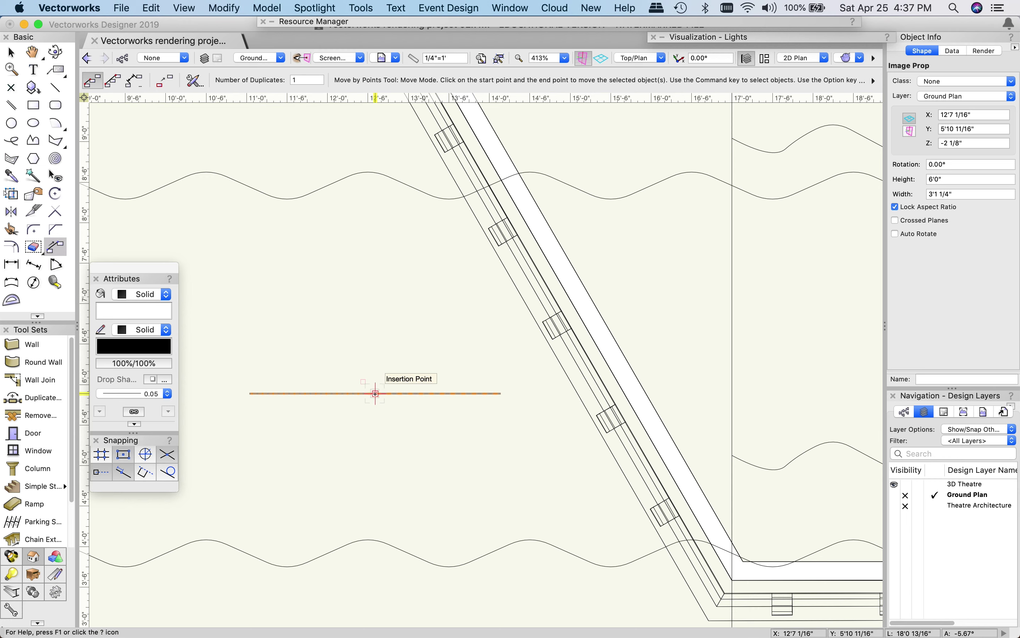
pyautogui.click(375, 393)
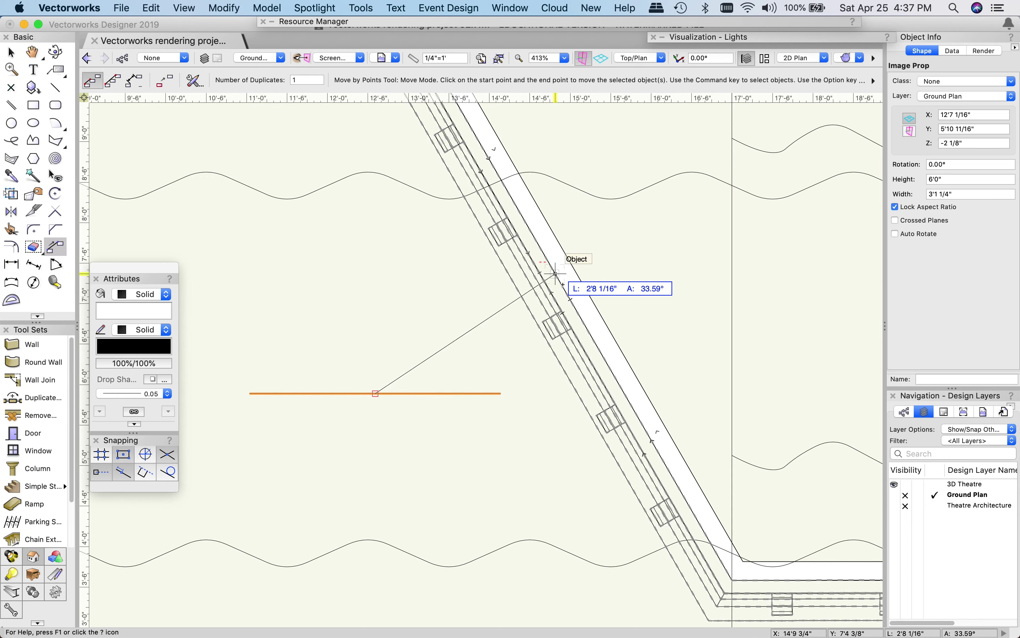
pyautogui.click(570, 300)
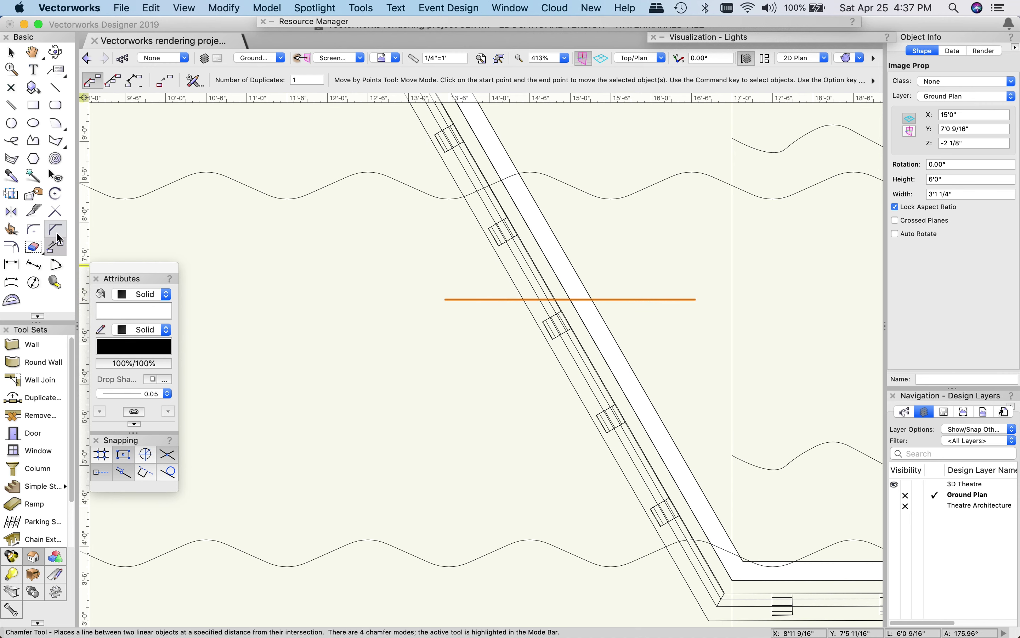
# Rotate the image prop about its insertion point to -60° so it lies along the angled wall
pyautogui.click(56, 194)
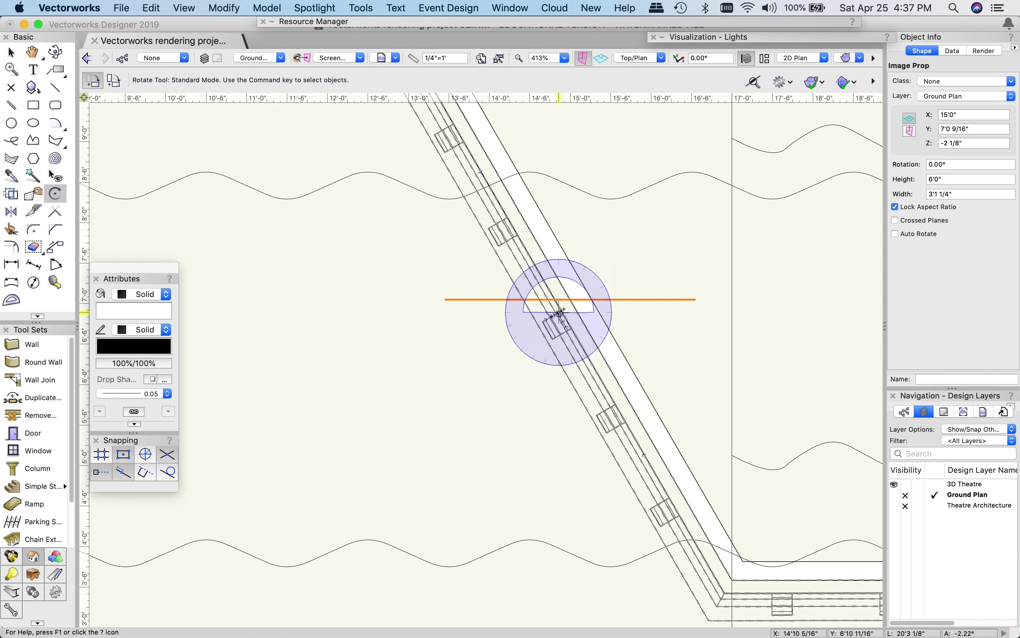
pyautogui.click(570, 299)
pyautogui.click(445, 299)
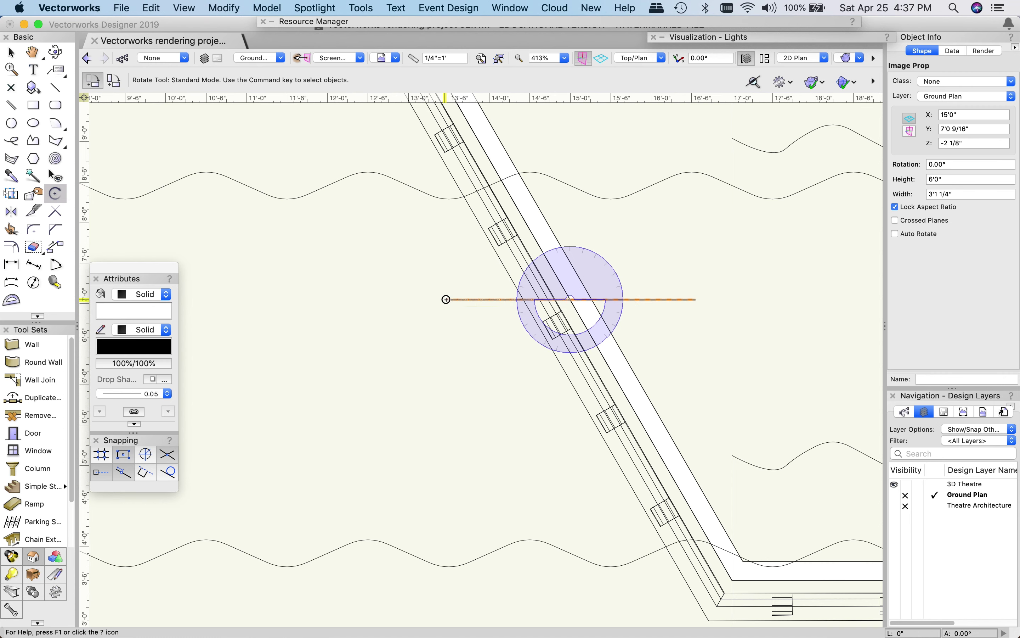
pyautogui.click(510, 196)
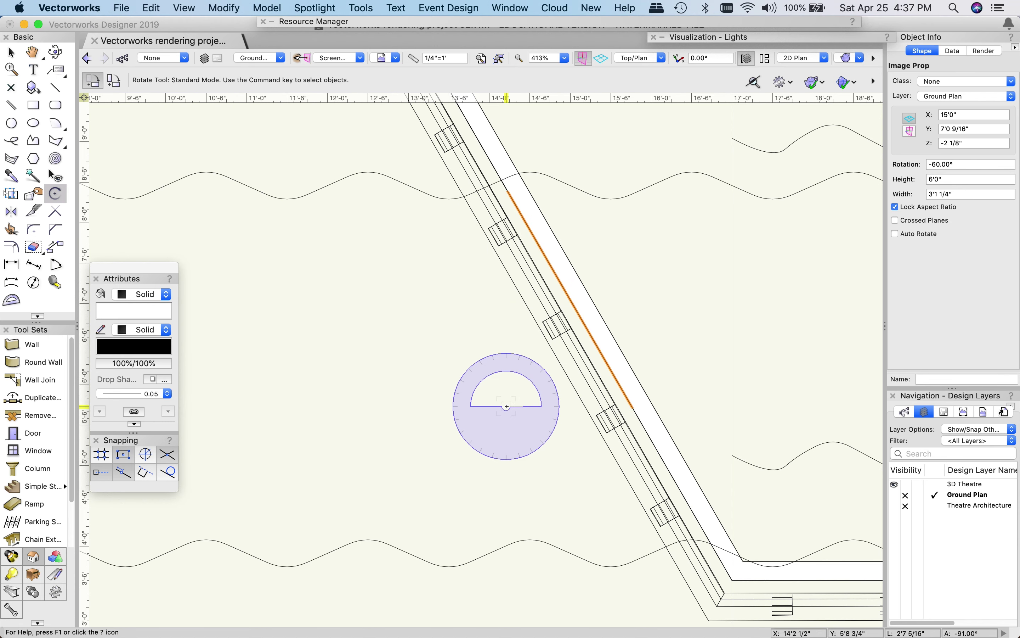
# Nudge the image prop slightly down and left off the wall face, and deselect it
pyautogui.hotkey('shift', 'Down')
pyautogui.hotkey('shift', 'Left')
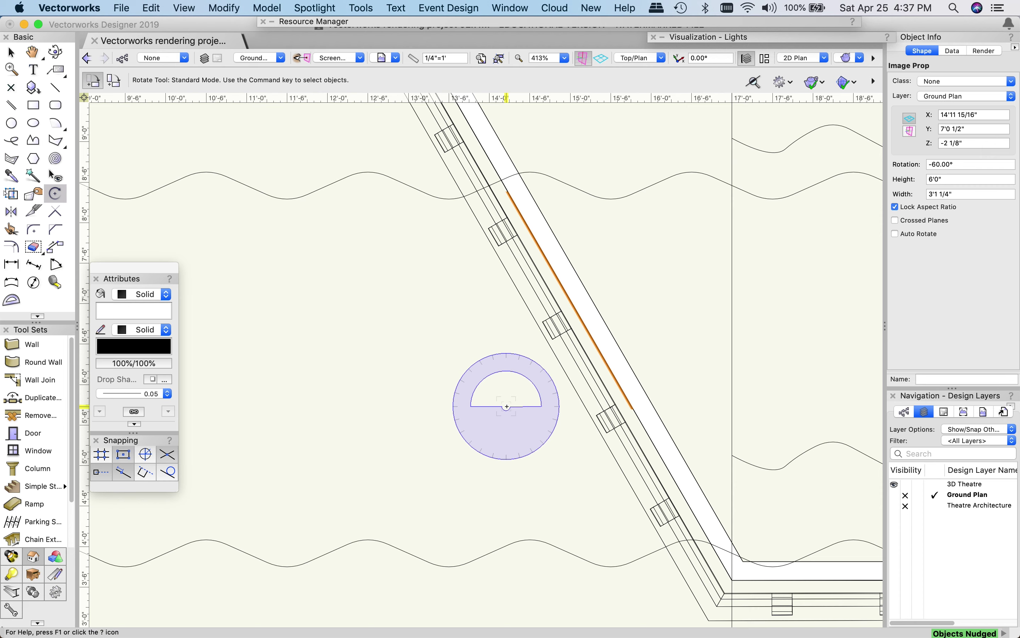
pyautogui.press('x')
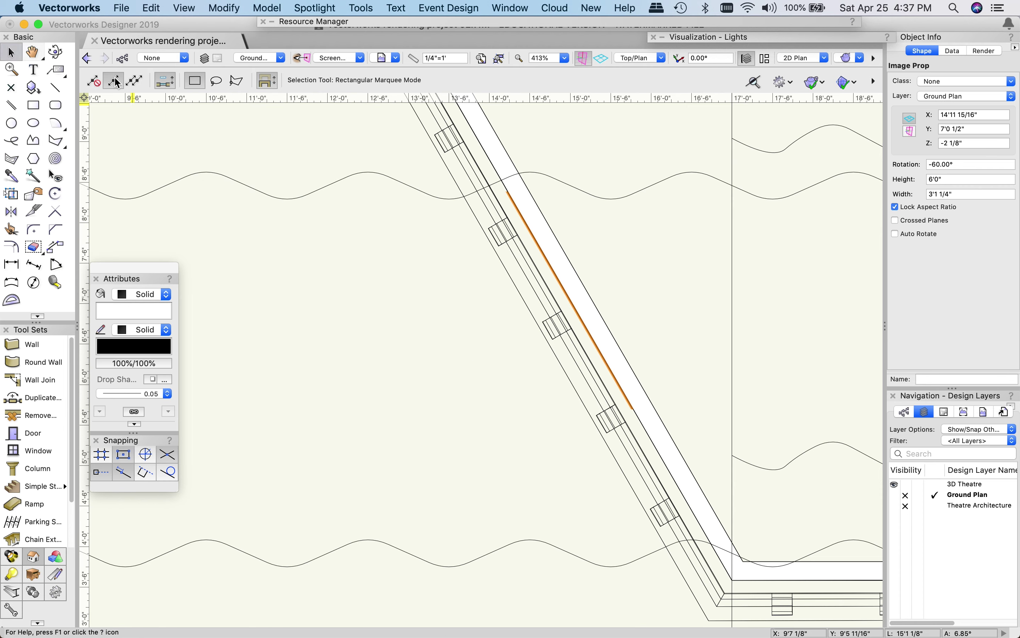
pyautogui.click(461, 407)
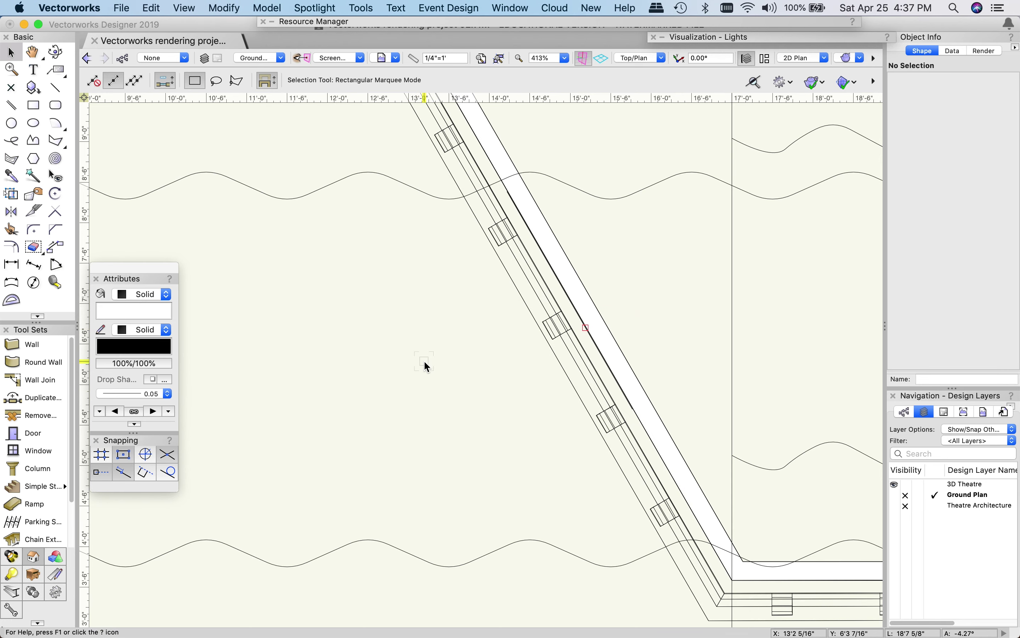
# Display the whole set in the Front view
pyautogui.scroll(-2, 444, 372)
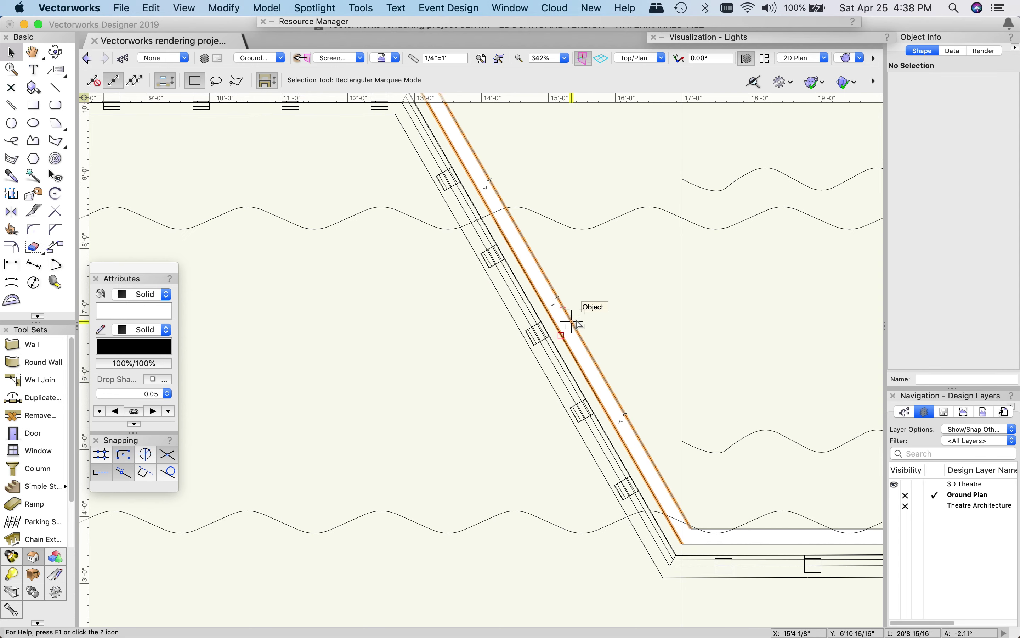
pyautogui.scroll(-2, 404, 408)
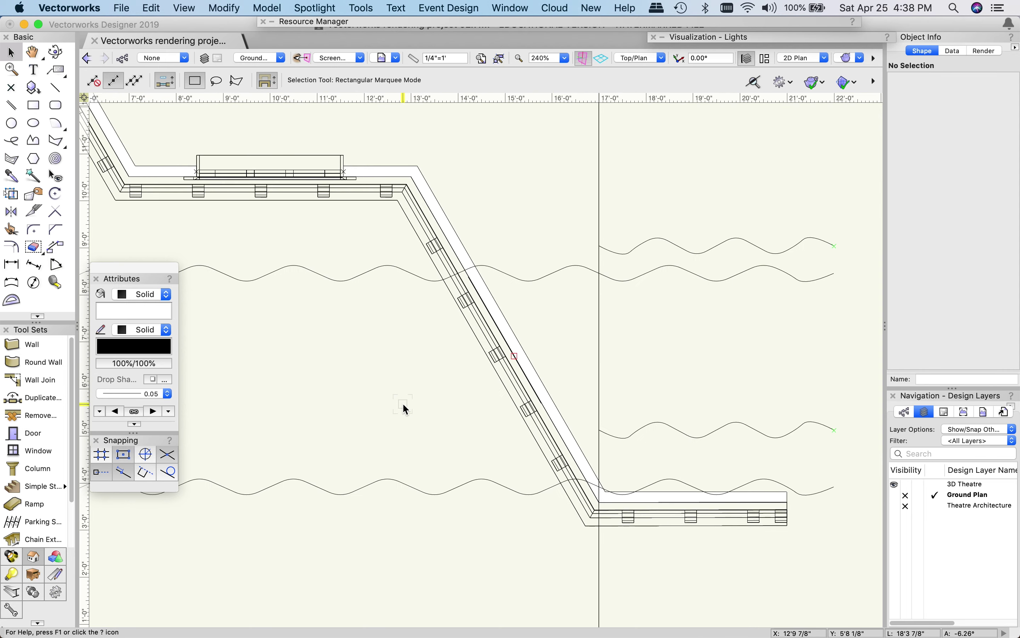
pyautogui.scroll(2, 590, 396)
pyautogui.scroll(-5, 590, 396)
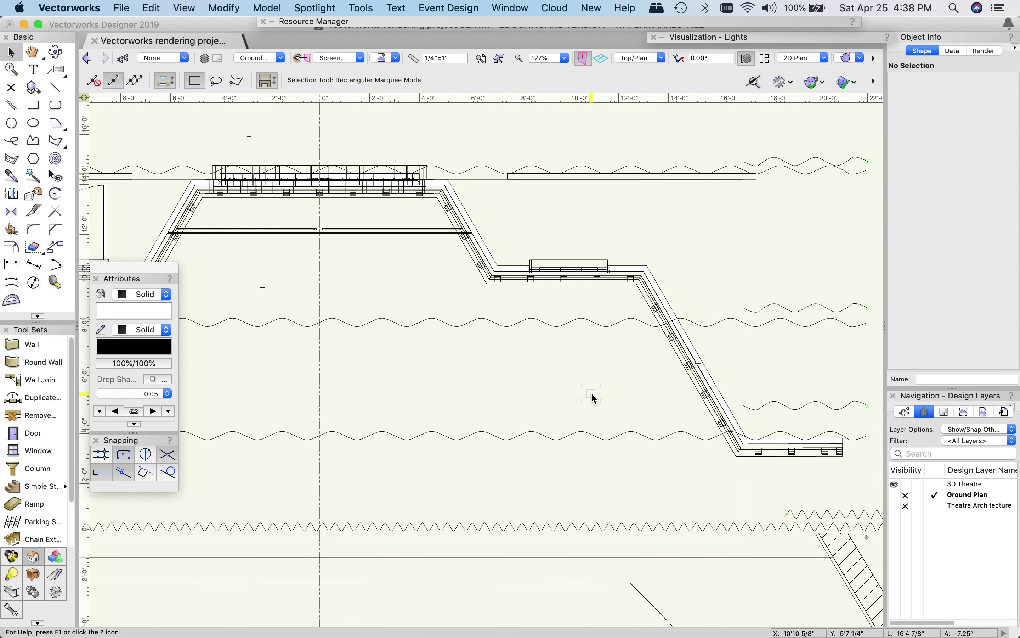
pyautogui.moveTo(273, 398)
pyautogui.mouseDown(button='middle')
pyautogui.moveTo(394, 369)
pyautogui.moveTo(379, 373)
pyautogui.mouseUp(button='middle')
pyautogui.click(633, 59)
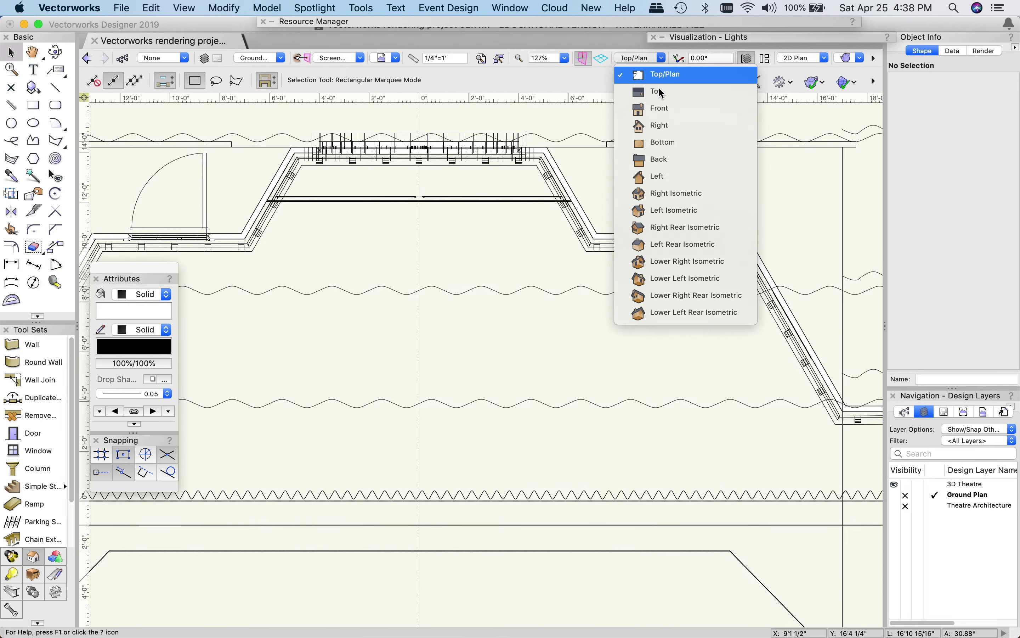
pyautogui.click(658, 93)
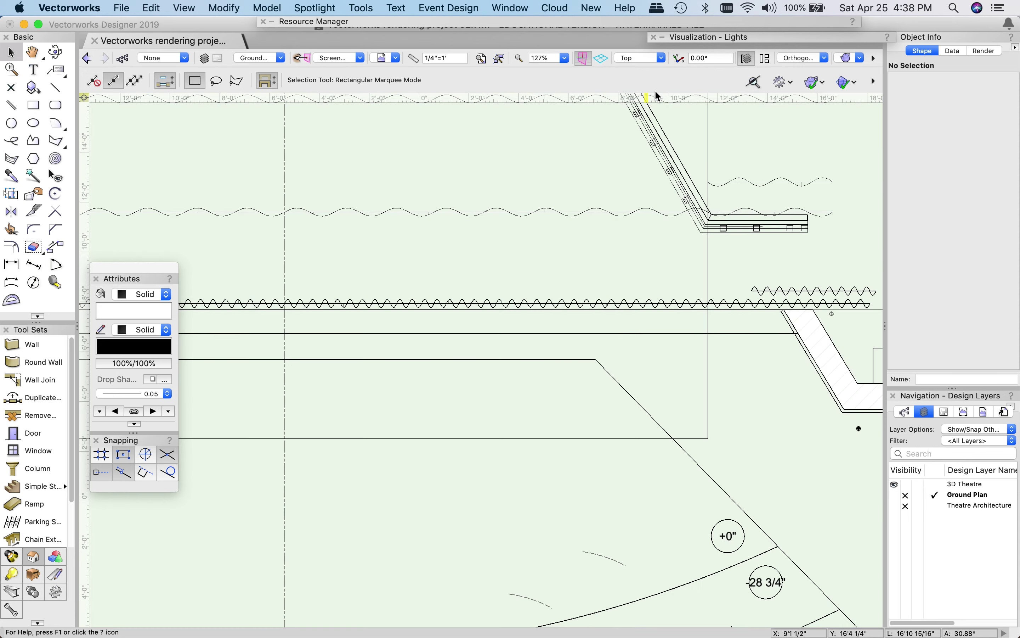
pyautogui.click(643, 62)
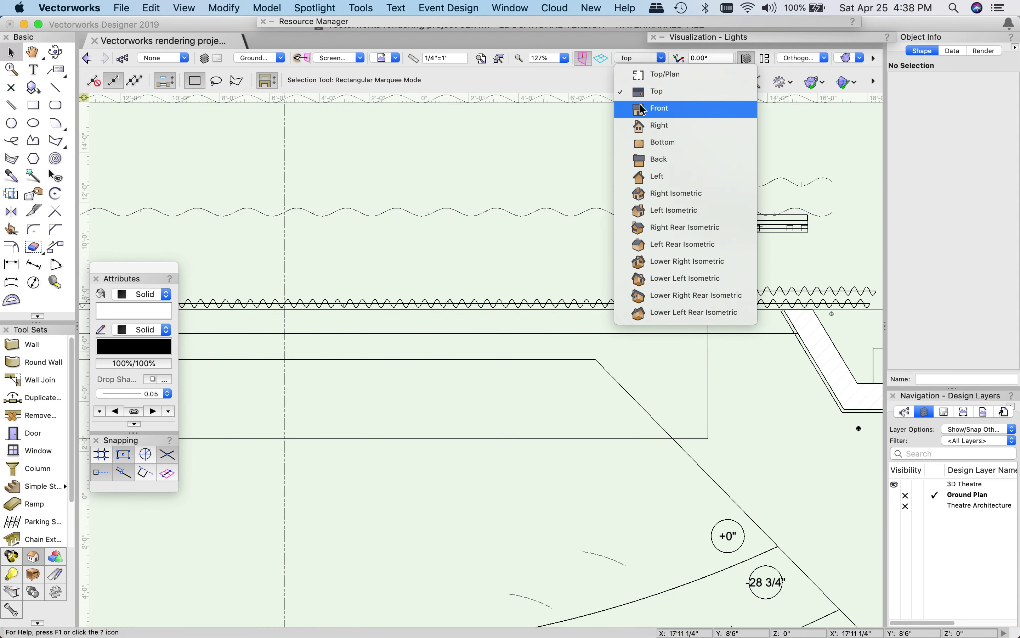
pyautogui.click(655, 109)
pyautogui.press('space')
pyautogui.moveTo(382, 571)
pyautogui.mouseDown()
pyautogui.moveTo(492, 367)
pyautogui.moveTo(528, 339)
pyautogui.mouseUp()
pyautogui.scroll(-6, 528, 339)
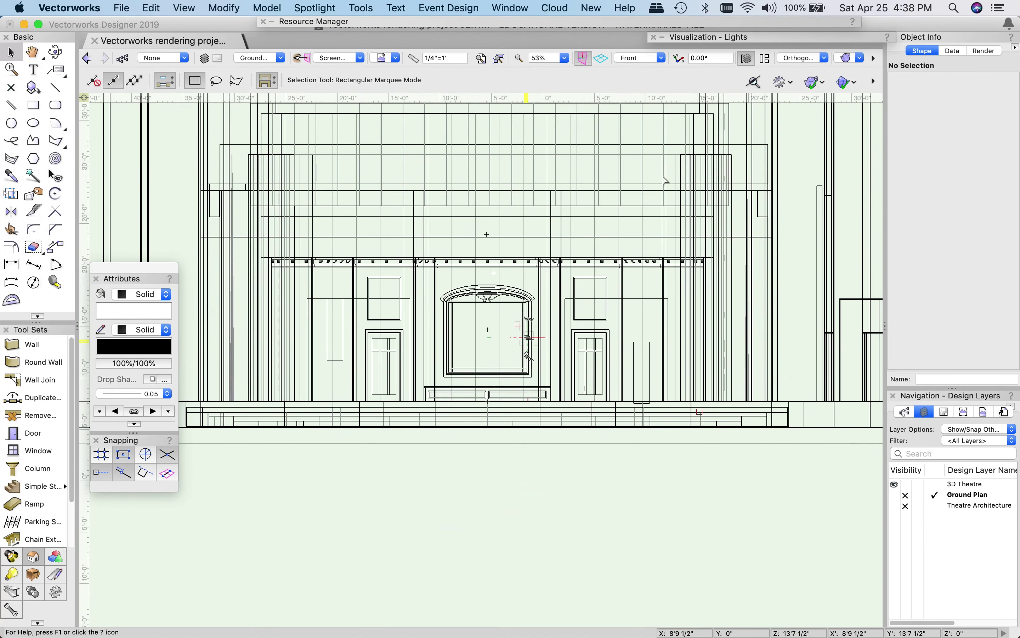
# Render the front view of the set in OpenGL
pyautogui.click(851, 61)
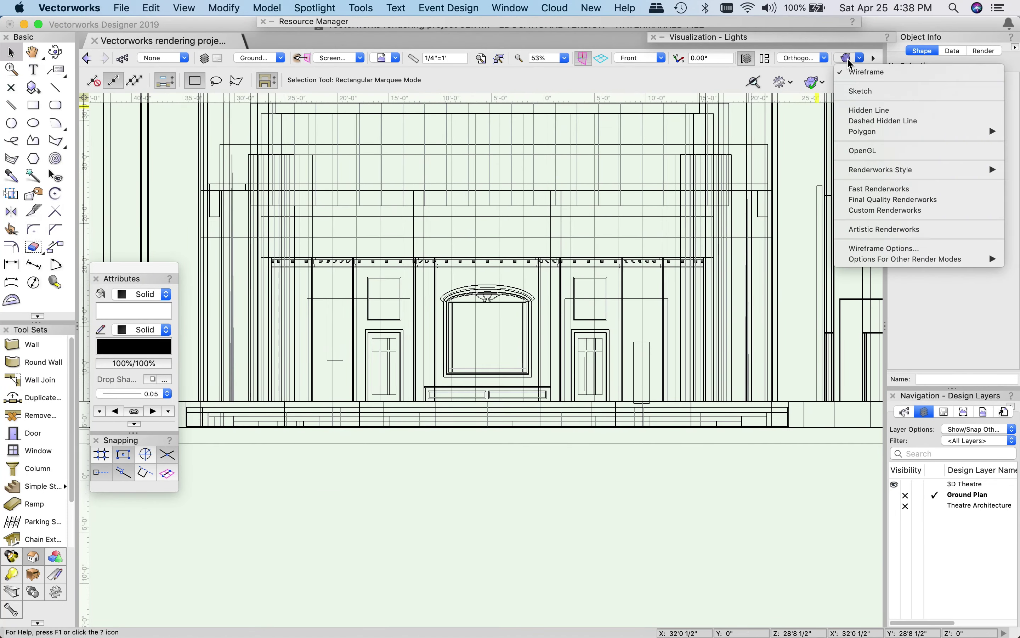
pyautogui.click(860, 149)
pyautogui.scroll(2, 557, 317)
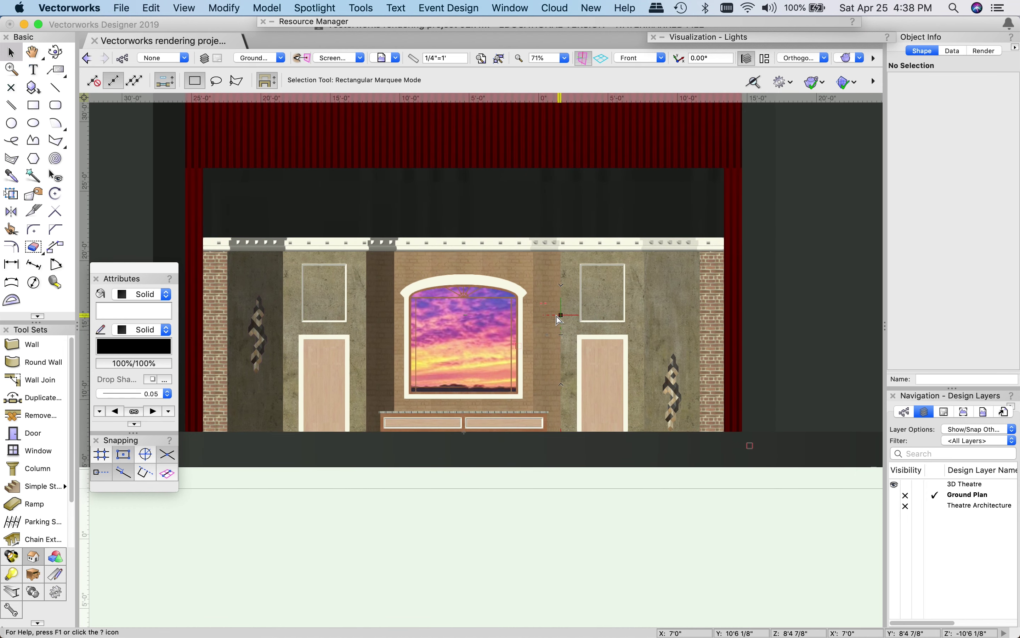
# Set the Z position of the second image prop, beside the right-hand door, to 4'0"
pyautogui.click(674, 388)
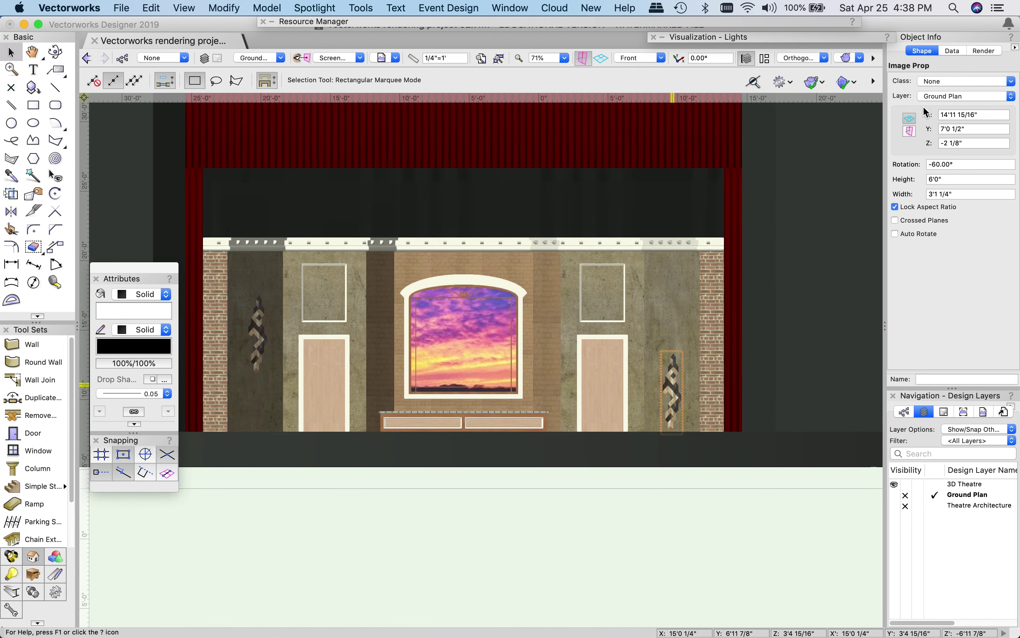
pyautogui.click(947, 144)
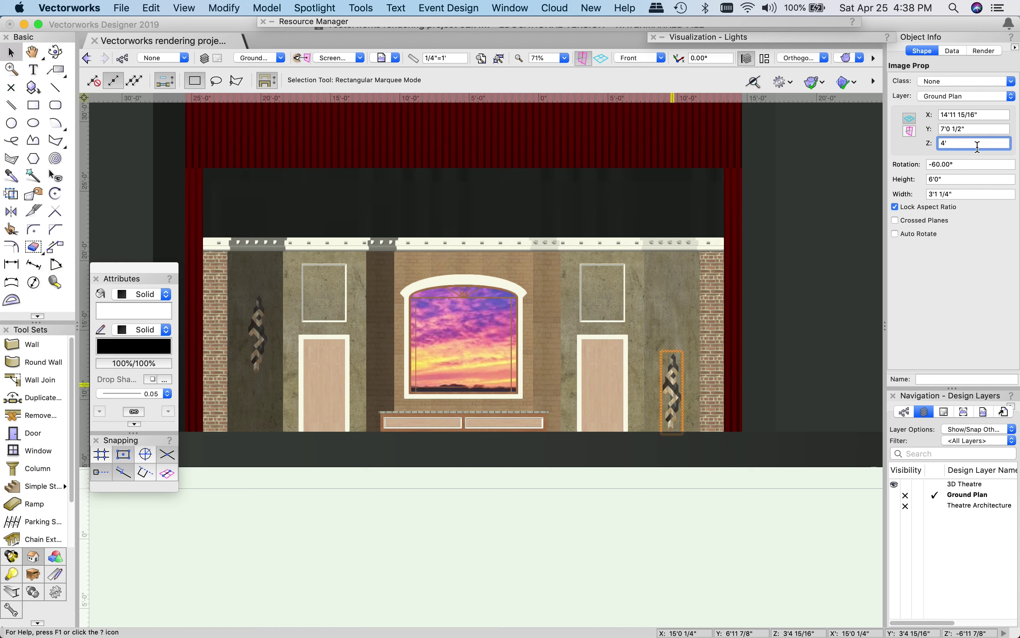
pyautogui.press('Return')
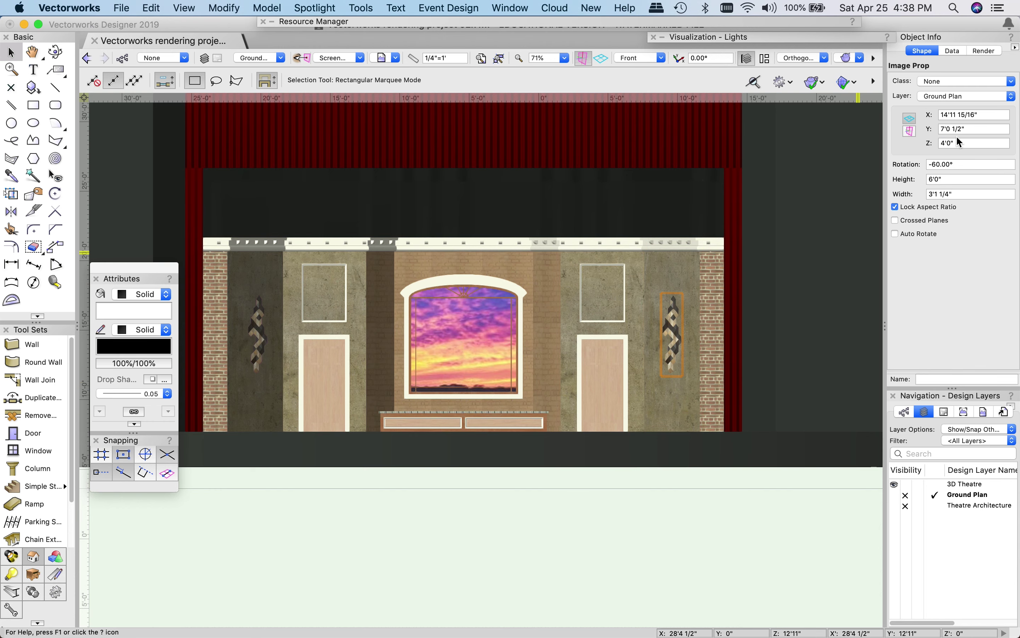
# Switch the projection to Normal Perspective and frame the set with both wall art props in view
pyautogui.click(801, 58)
pyautogui.click(818, 112)
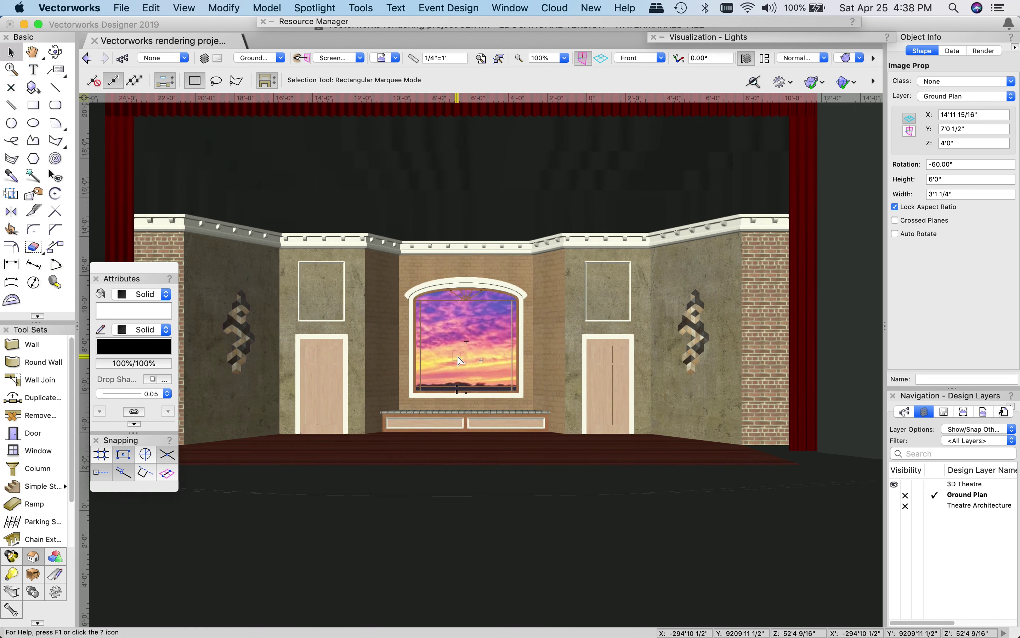
pyautogui.moveTo(462, 361); pyautogui.dragTo(430, 456, button='middle')
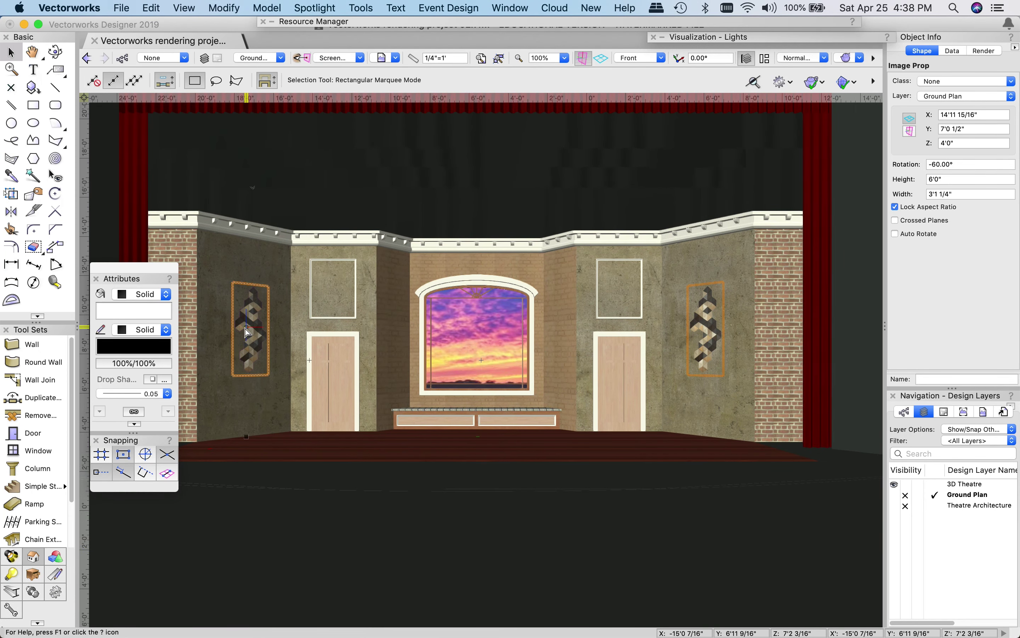